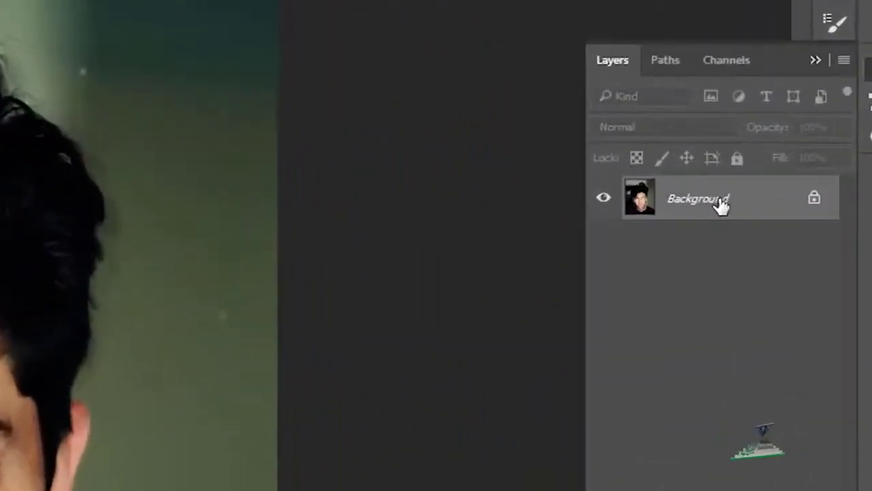
Convert the locked Background into Layer 0 and select the Spot Healing Brush Tool
double_click(720, 199)
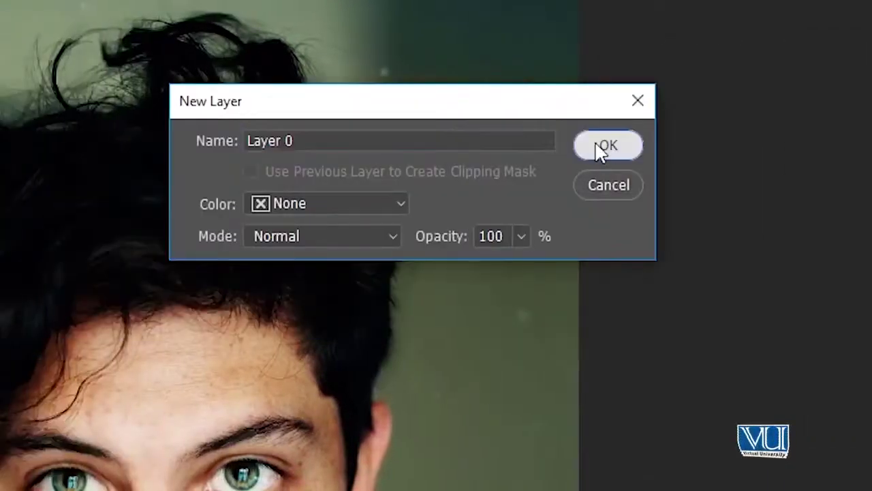
left_click(600, 152)
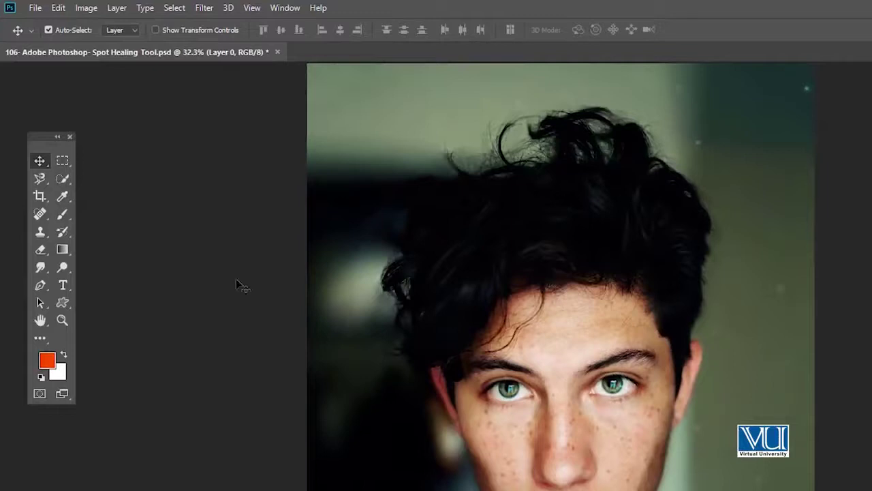
key("j")
right_click(41, 216)
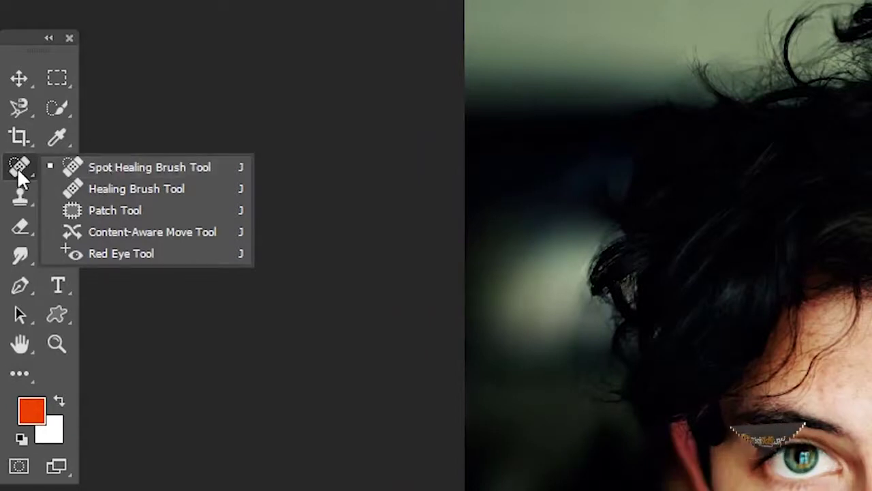
left_click(15, 168)
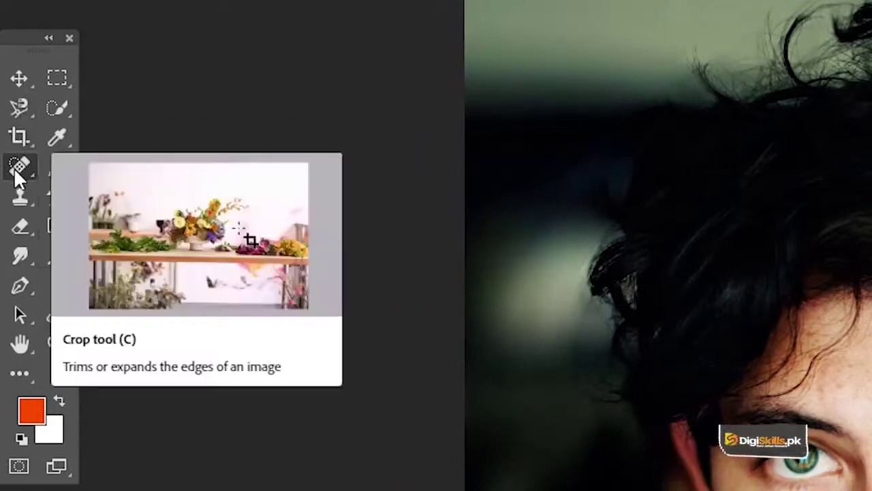
right_click(13, 167)
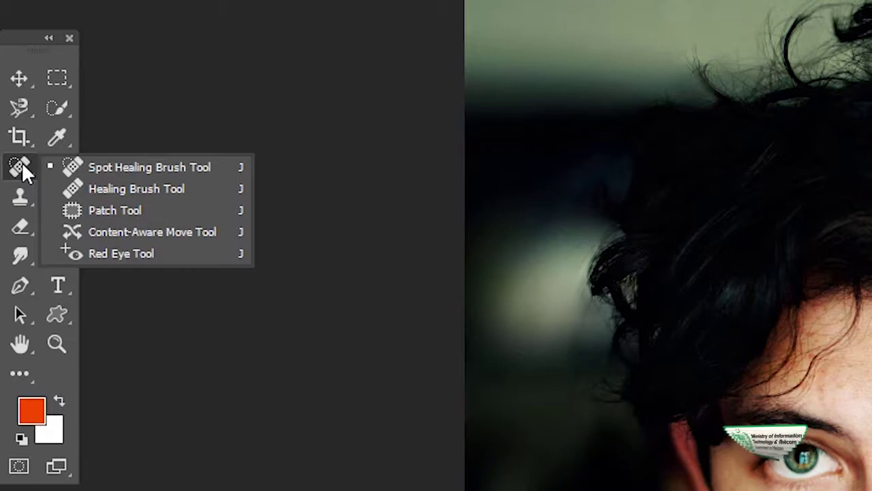
left_click(109, 165)
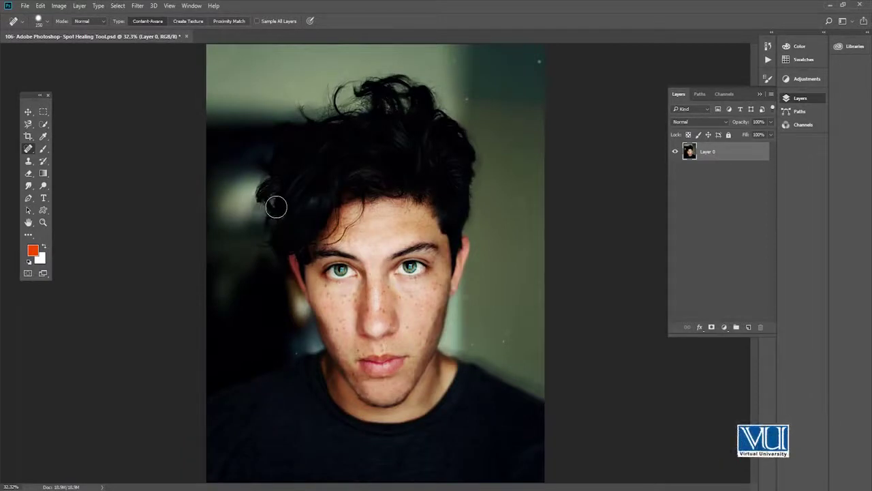
In the brush preset picker, set Size 128 px, Hardness 62% and Spacing 40%
key("f")
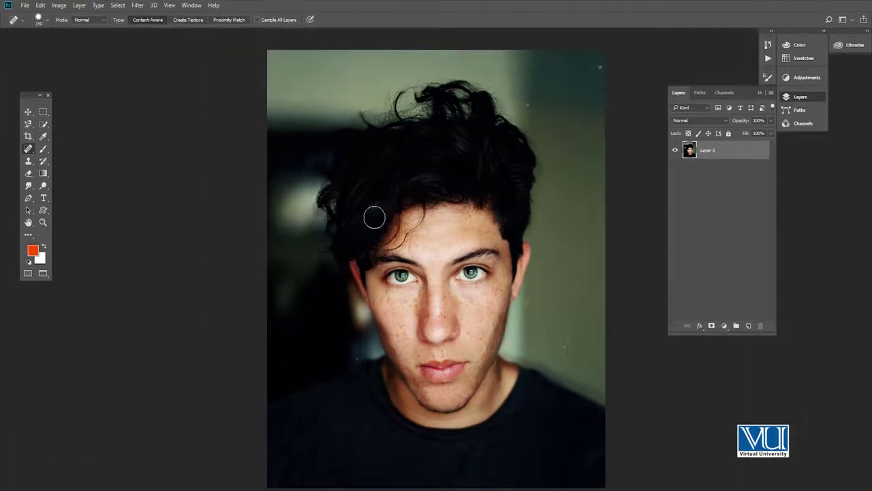
left_click_drag(386, 219, 331, 212)
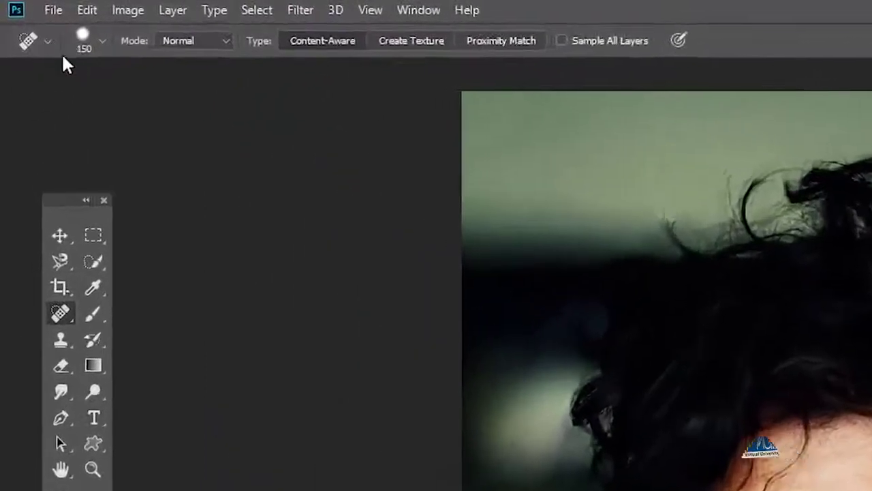
left_click(112, 55)
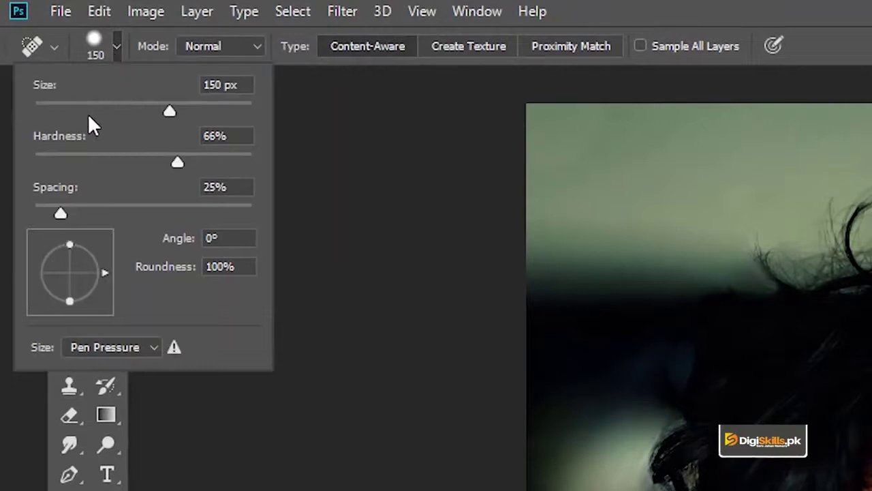
left_click_drag(167, 109, 191, 111)
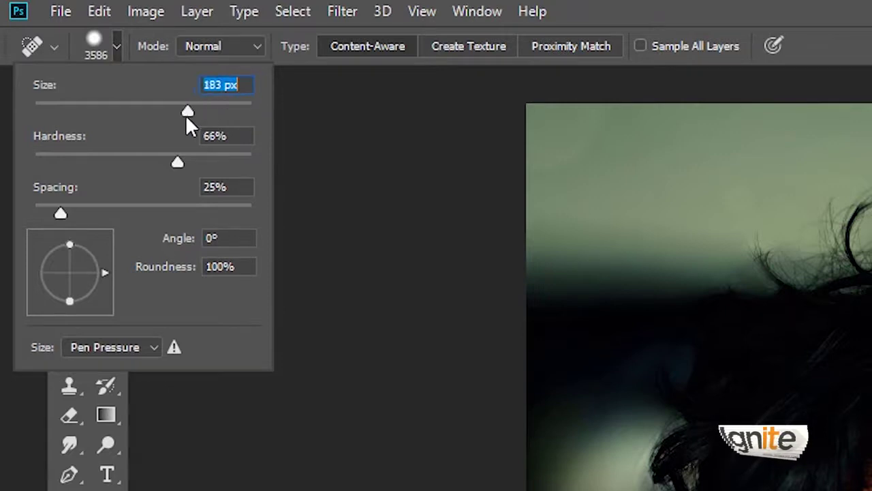
left_click_drag(149, 123, 144, 125)
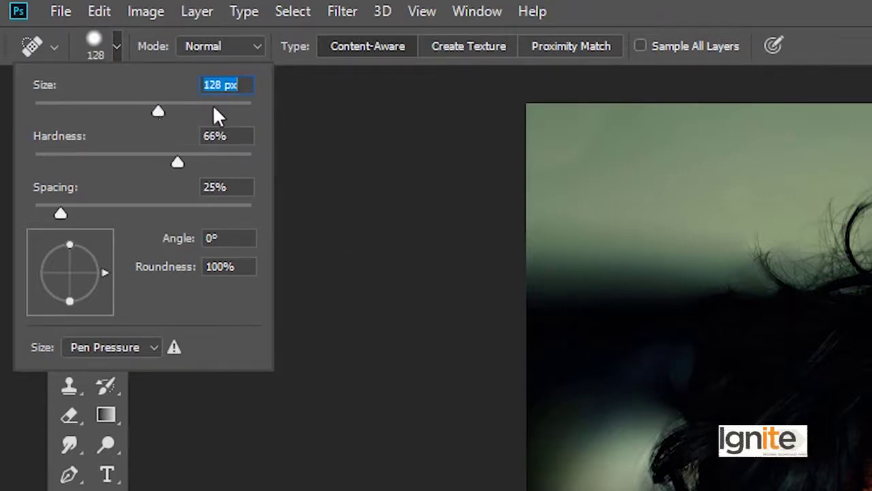
mouse_move(174, 164)
left_mouse_down()
mouse_move(220, 166)
mouse_move(173, 168)
left_mouse_up()
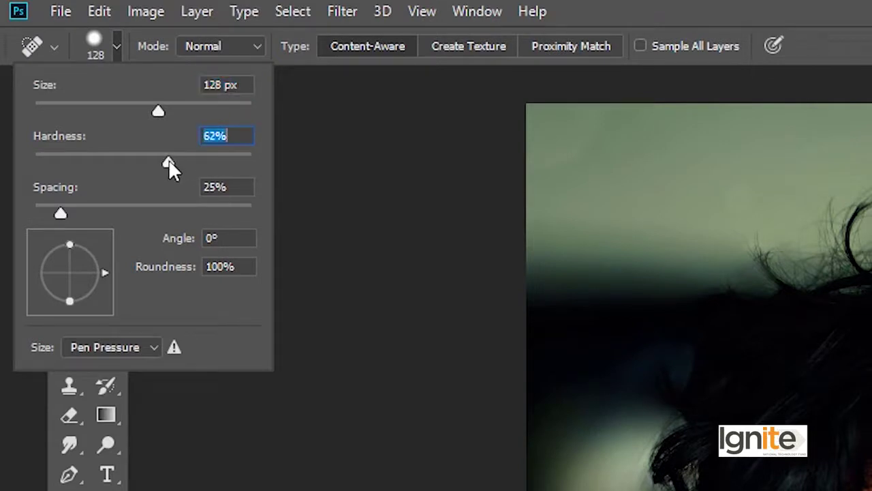
mouse_move(58, 218)
left_mouse_down()
mouse_move(96, 215)
mouse_move(76, 212)
left_mouse_up()
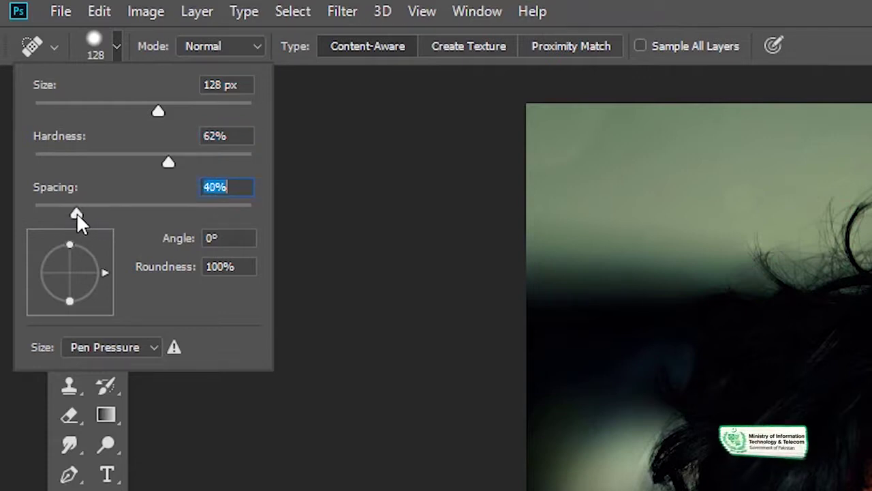
left_click(116, 54)
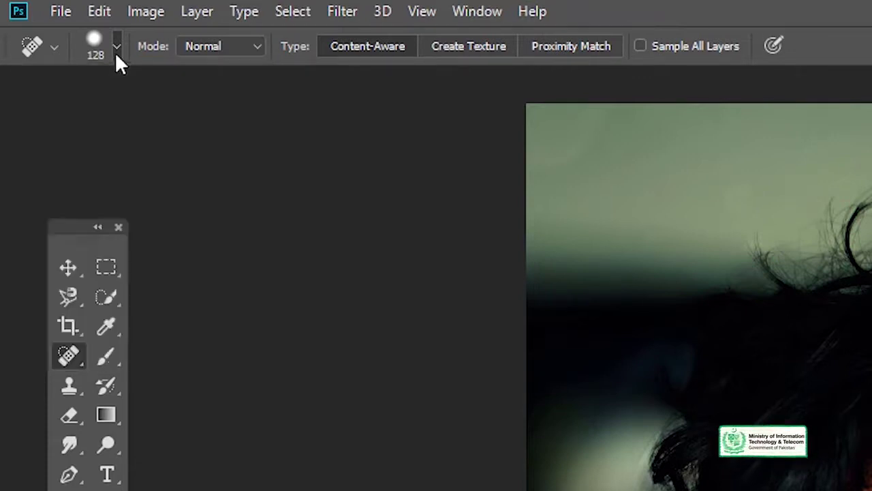
left_click(232, 59)
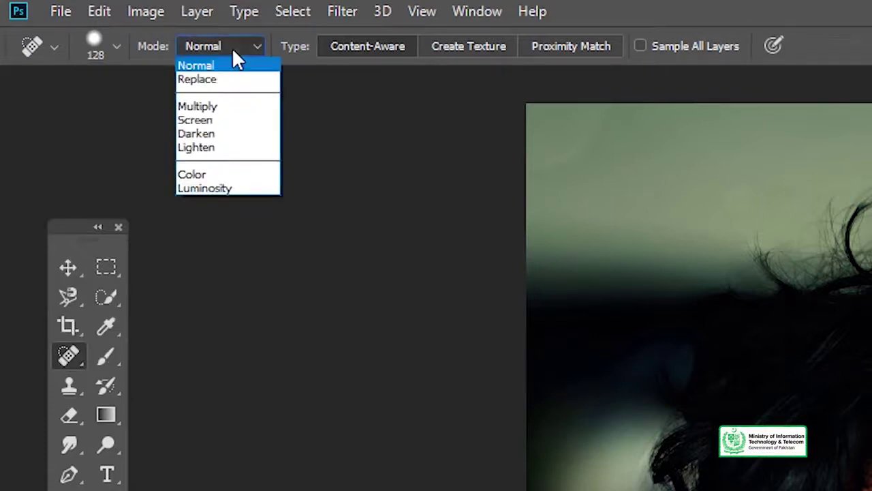
left_click(225, 44)
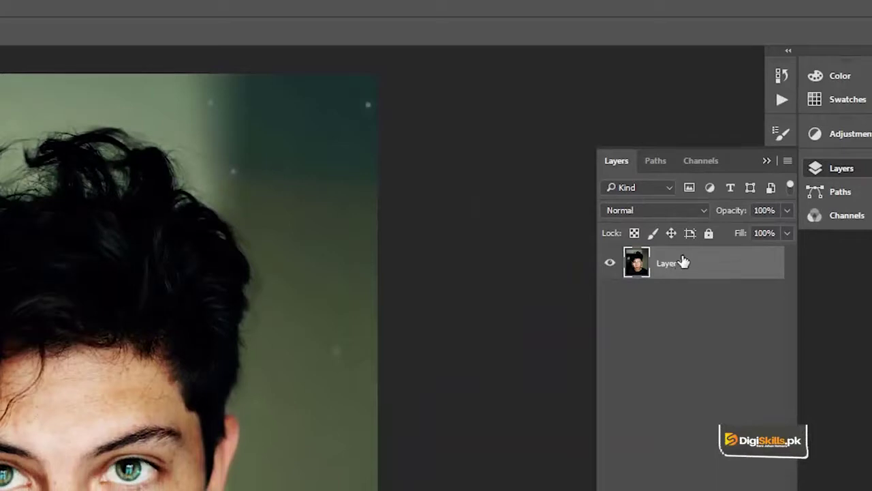
Rename Layer 0 to 'Original Image' and add an empty Layer 1 above it
double_click(667, 264)
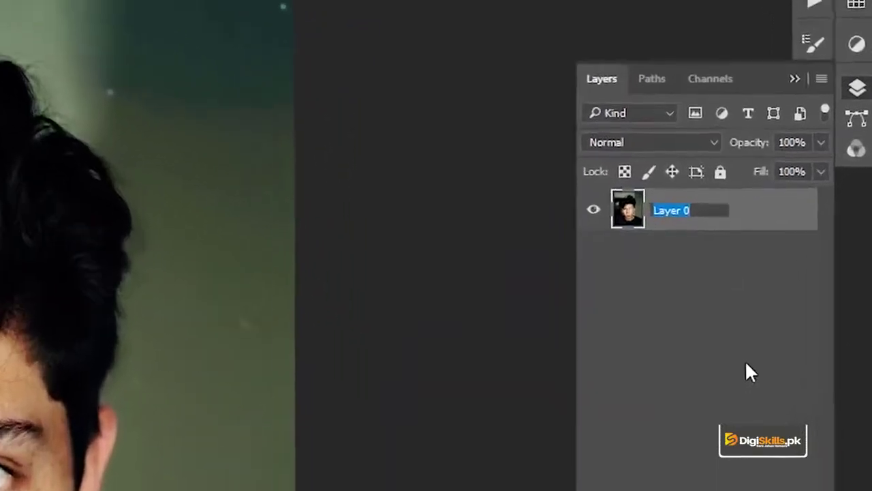
type("On")
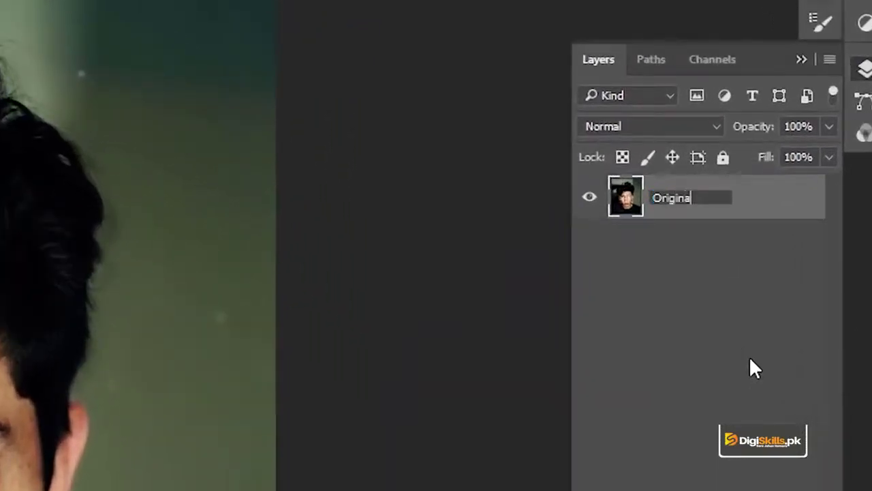
type("l Image")
key("Return")
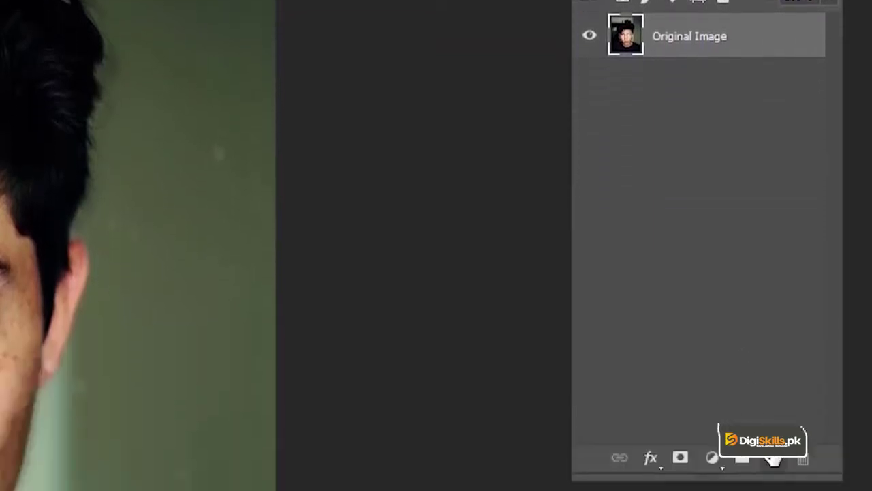
left_click(775, 459)
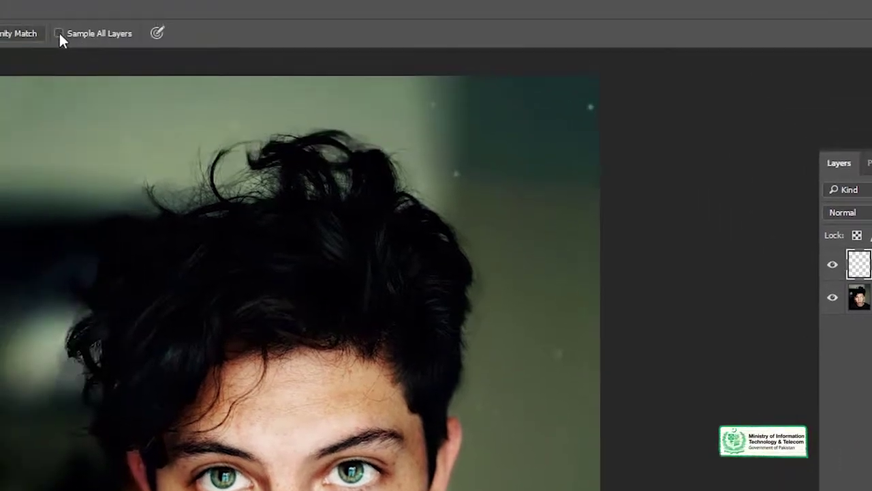
Turn on Sample All Layers and make the empty Layer 1 the active layer
left_click(59, 34)
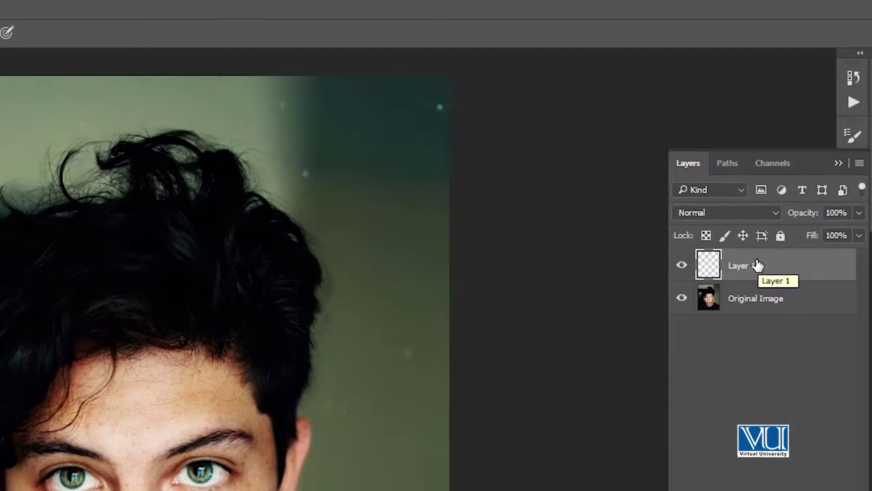
left_click(742, 308)
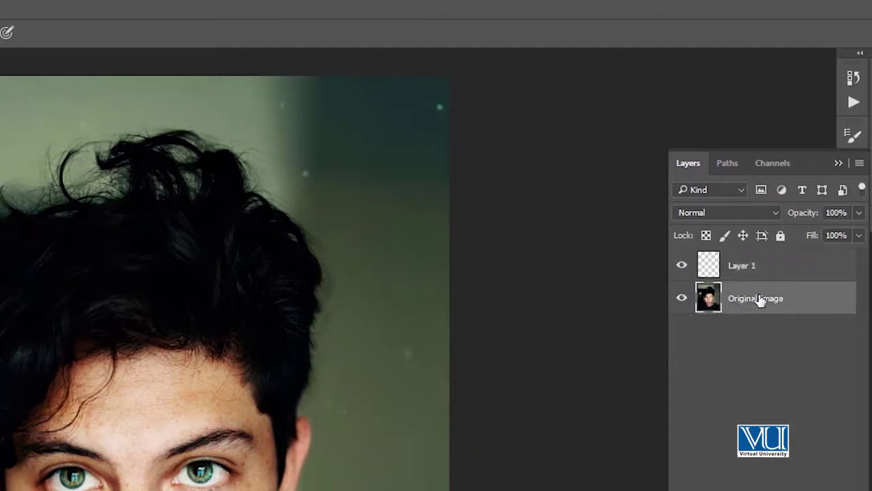
left_click(738, 271)
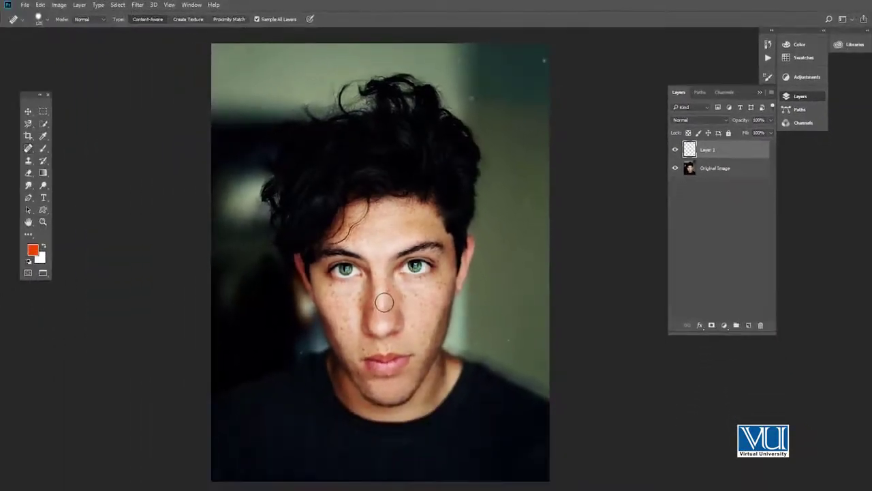
Zoom in to frame the freckled face and shrink the Spot Healing Brush
key("v")
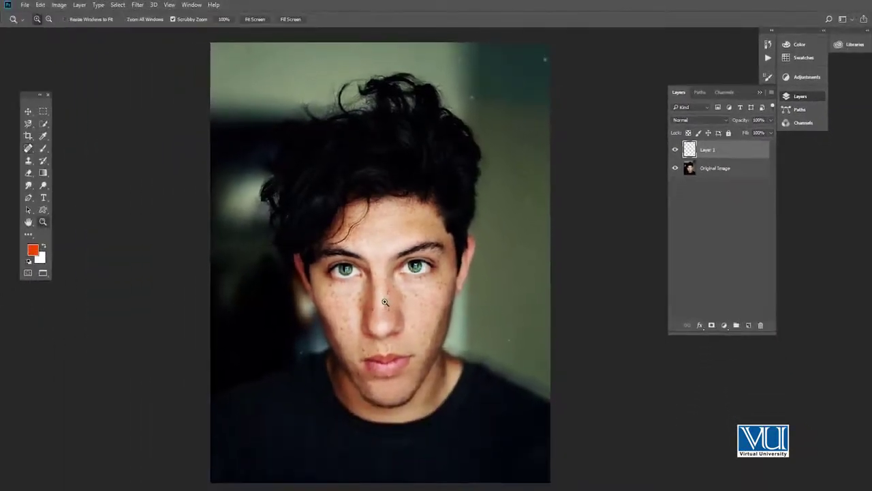
scroll(385, 293, "up", 3)
scroll(387, 273, "up", 3)
scroll(389, 252, "up", 3)
mouse_move(391, 244)
left_mouse_down()
mouse_move(405, 202)
mouse_move(382, 219)
left_mouse_up()
scroll(397, 209, "down", 3)
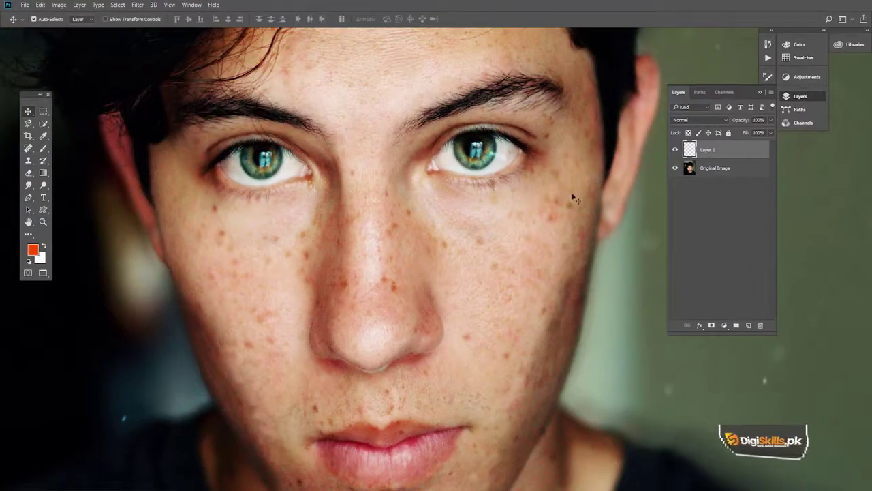
key("j")
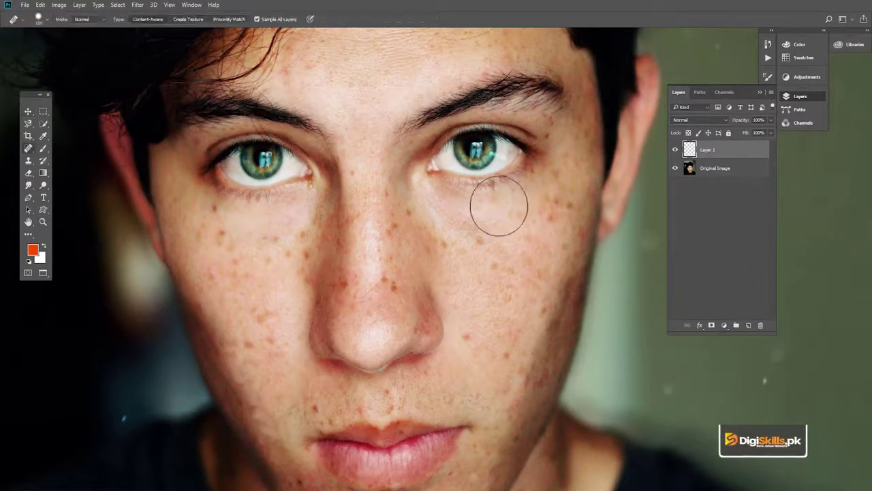
key("bracketleft")
key("bracketleft")
key("bracketleft")
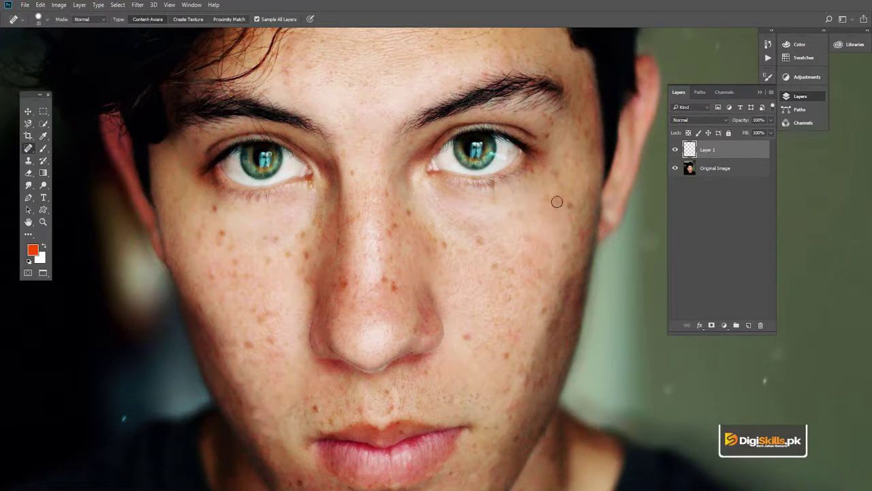
Heal freckles and blemishes on the right cheek, lower cheek and nose
left_click(570, 203)
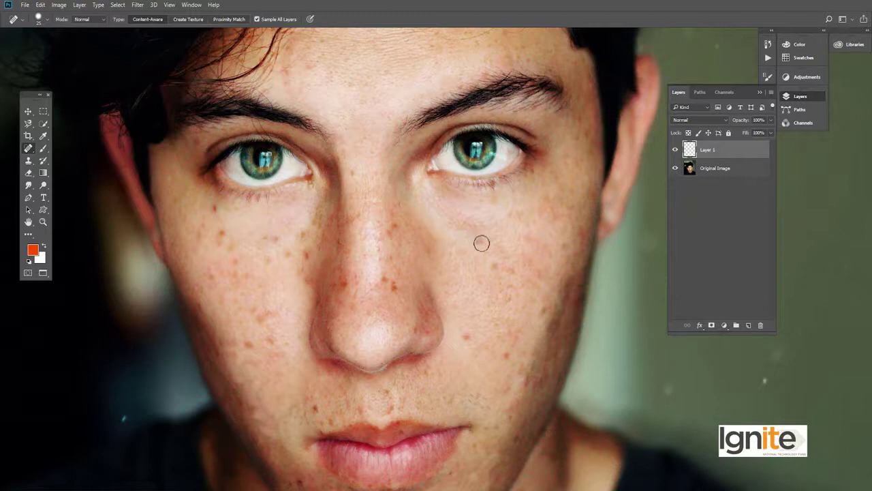
left_click(492, 266)
left_click(477, 280)
left_click(466, 335)
left_click(394, 221)
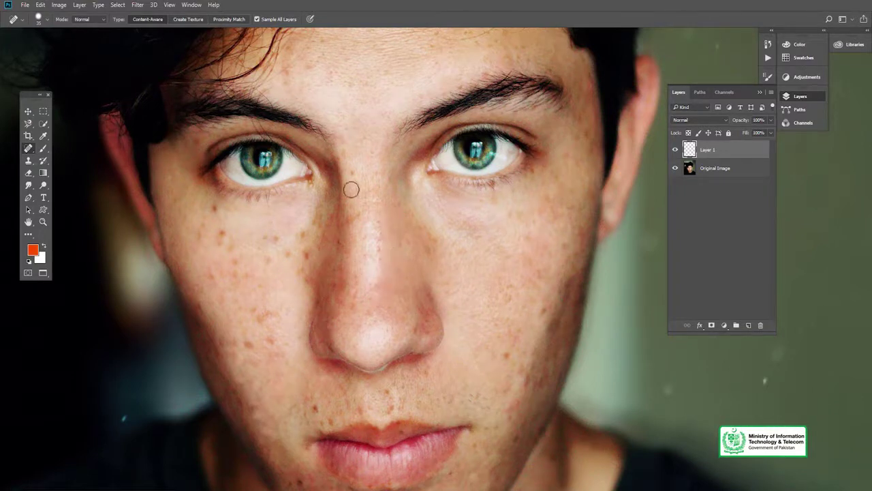
left_click_drag(382, 249, 391, 199)
left_click(369, 227)
left_click(366, 257)
left_click(381, 267)
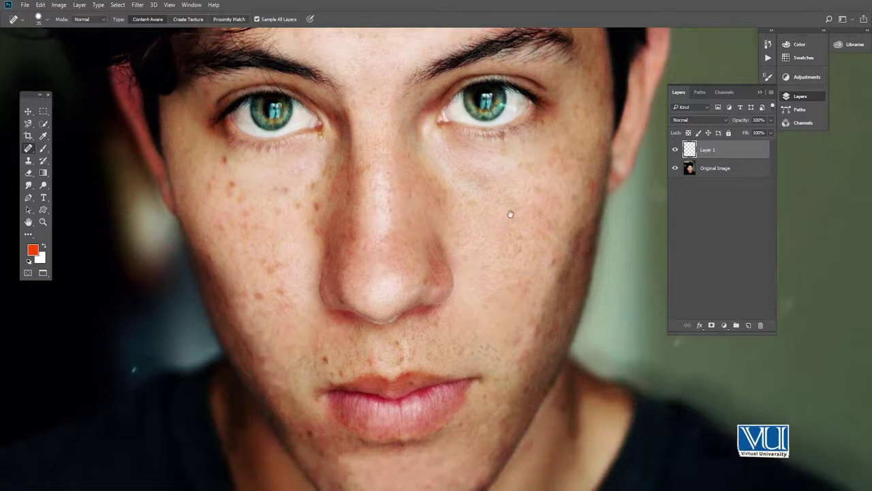
Reposition the face and heal two more freckles on the upper cheek
left_click_drag(509, 216, 493, 250)
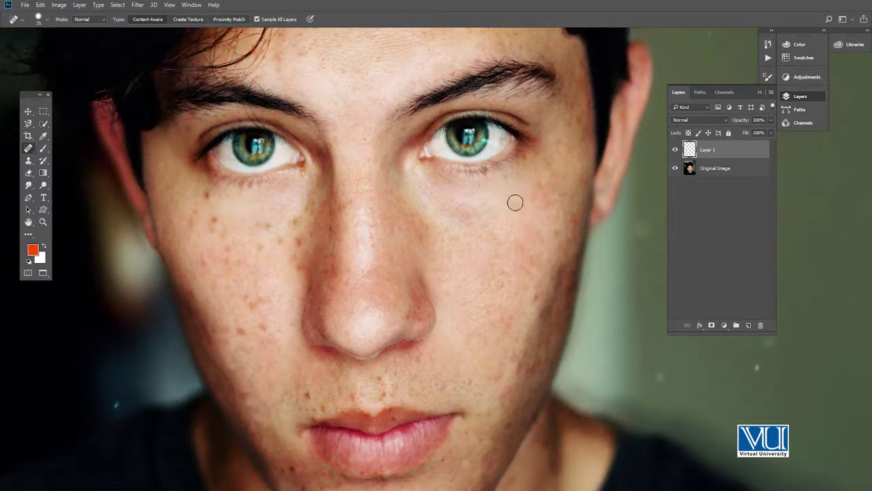
left_click_drag(503, 239, 528, 188)
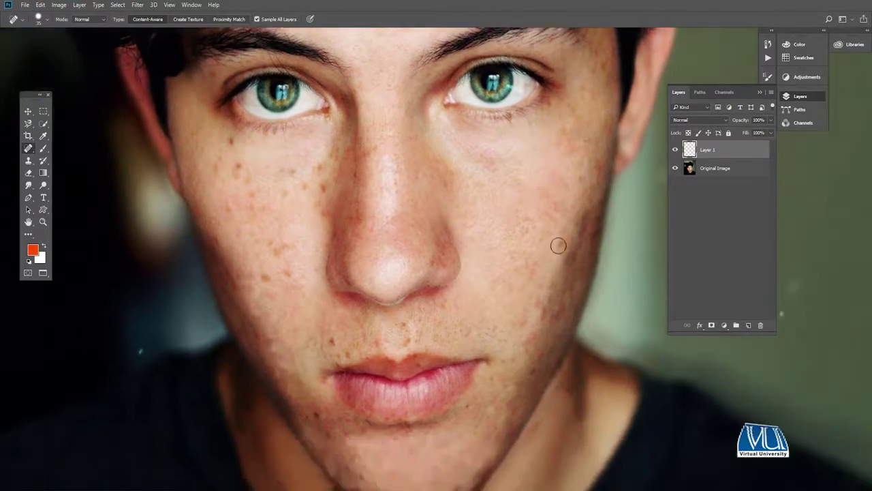
left_click(579, 174)
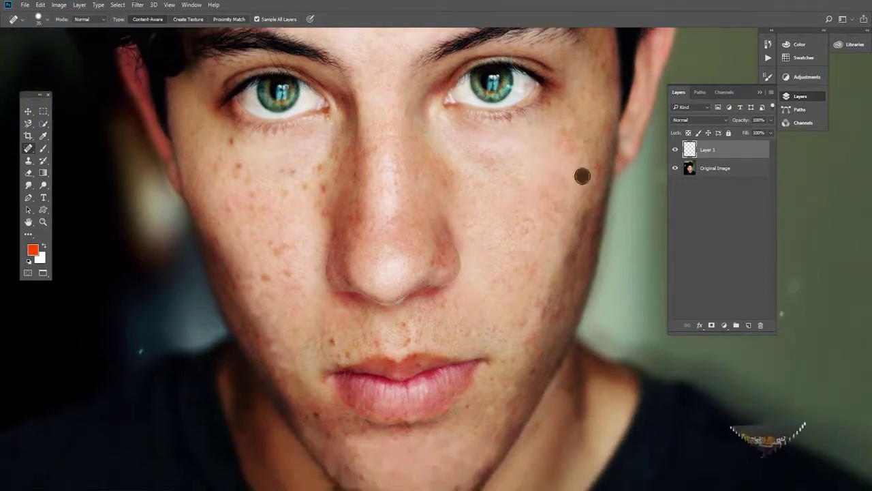
left_click(562, 134)
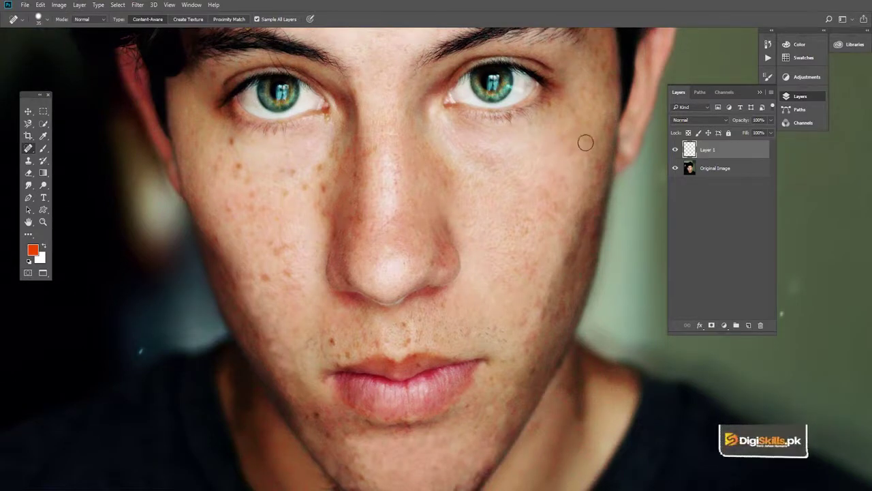
Zoom in between the nose and lips and shrink the brush to about 30 px
left_click_drag(545, 161, 511, 240)
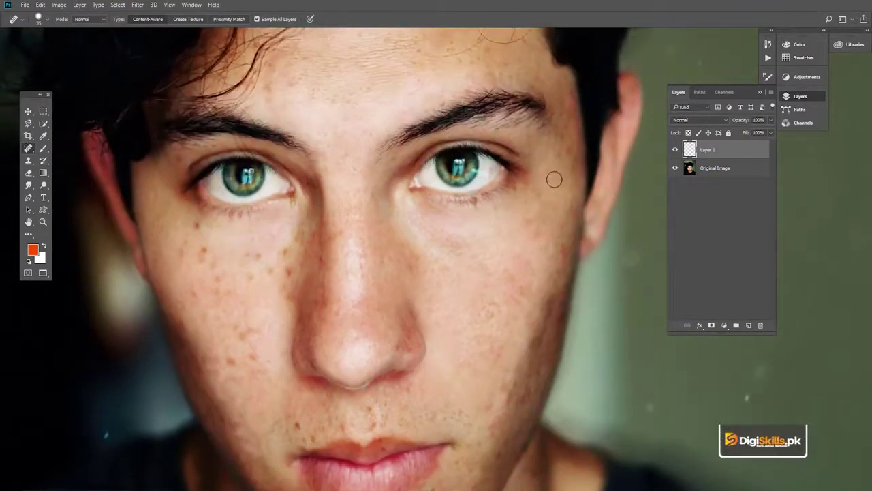
mouse_move(429, 290)
left_mouse_down()
mouse_move(463, 238)
mouse_move(495, 240)
left_mouse_up()
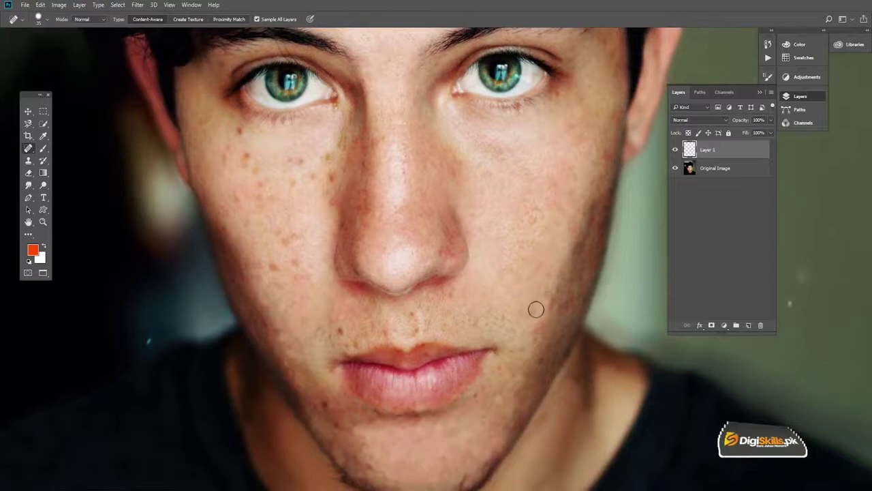
scroll(522, 331, "left", 3)
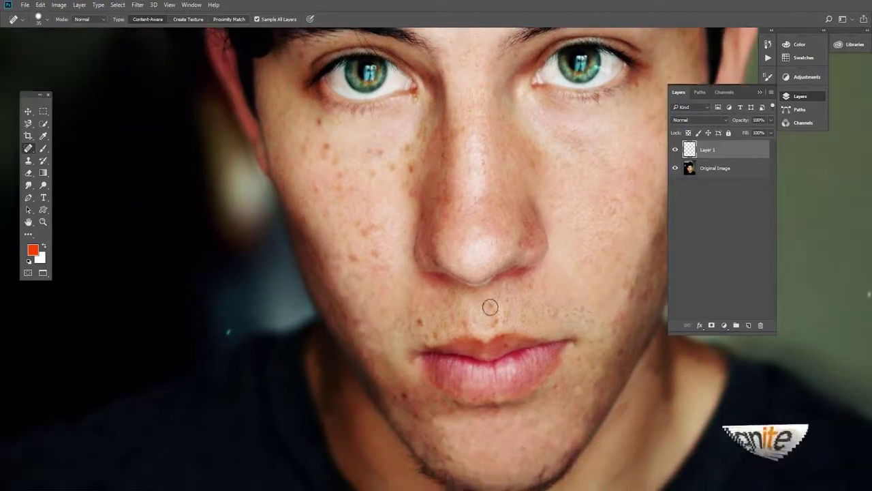
key("z")
left_click(496, 312)
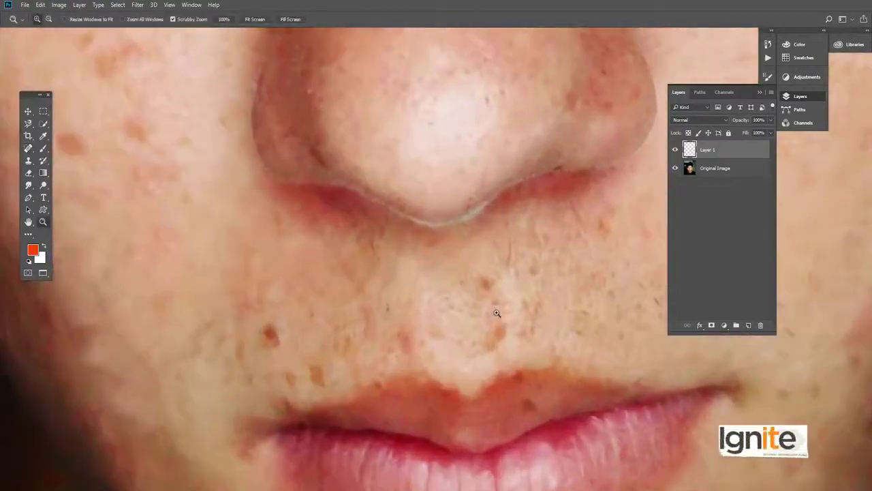
left_click_drag(496, 316, 443, 263)
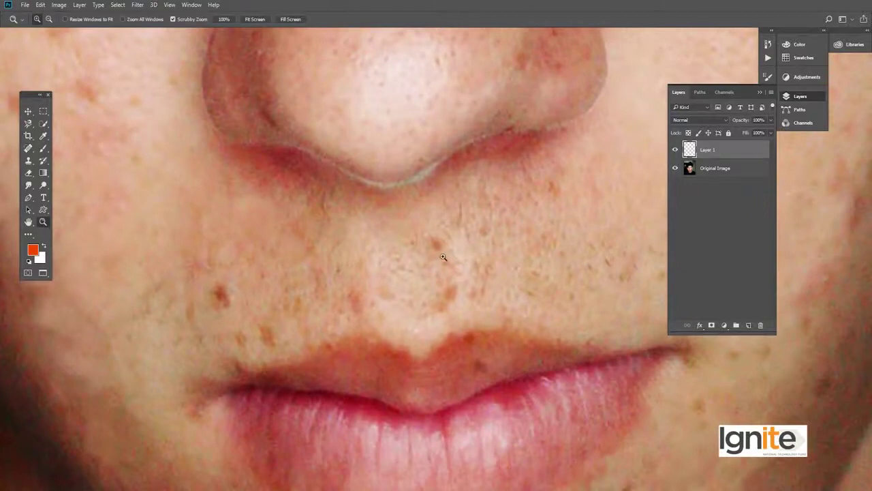
key("j")
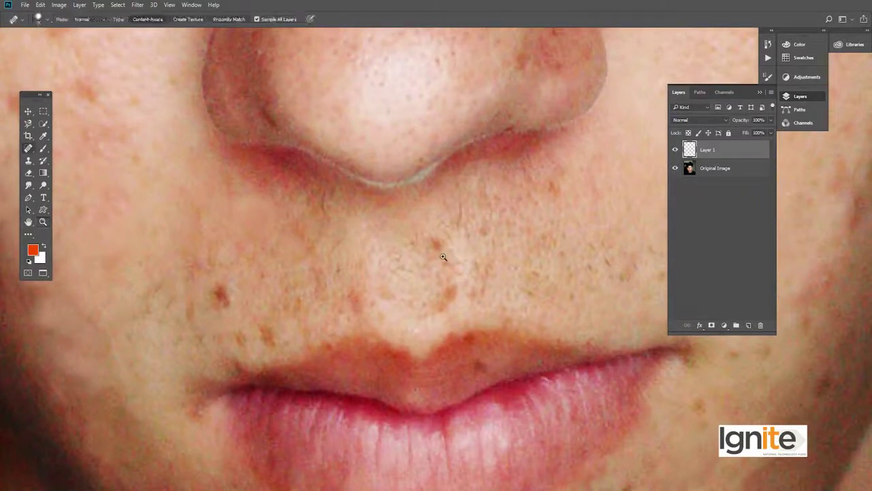
key("bracketleft")
key("bracketleft")
key("bracketleft")
Heal the dark mole above the lip and two small blemishes beside it
left_click(437, 245)
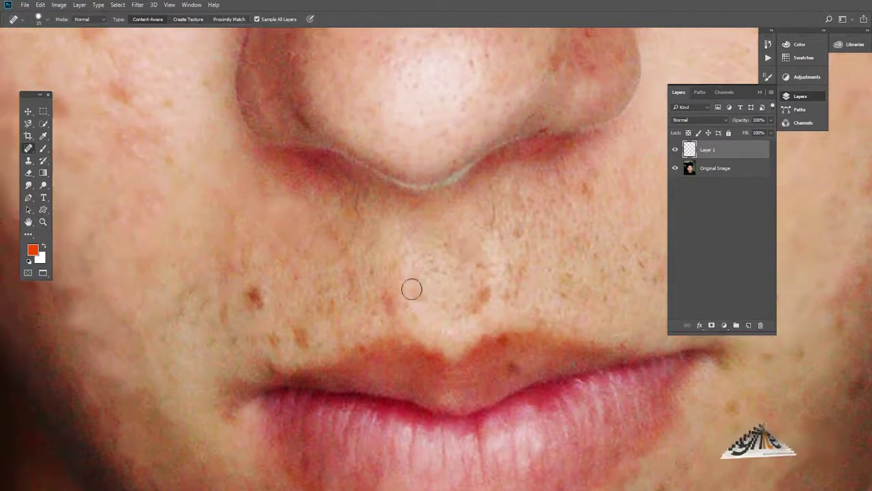
left_click_drag(266, 307, 383, 290)
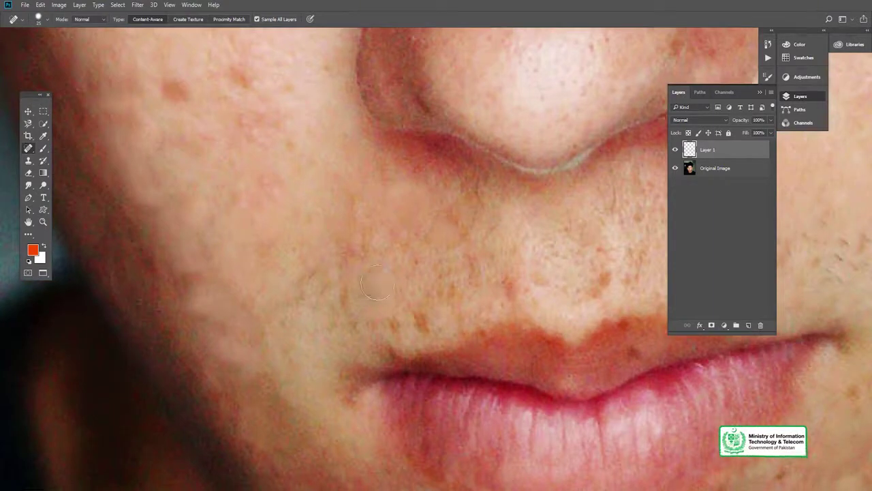
left_click(418, 316)
left_click(415, 263)
key("z")
left_click(404, 241, "alt")
Zoom into the cheek and heal five freckles on the cheek and below the eye
key("v")
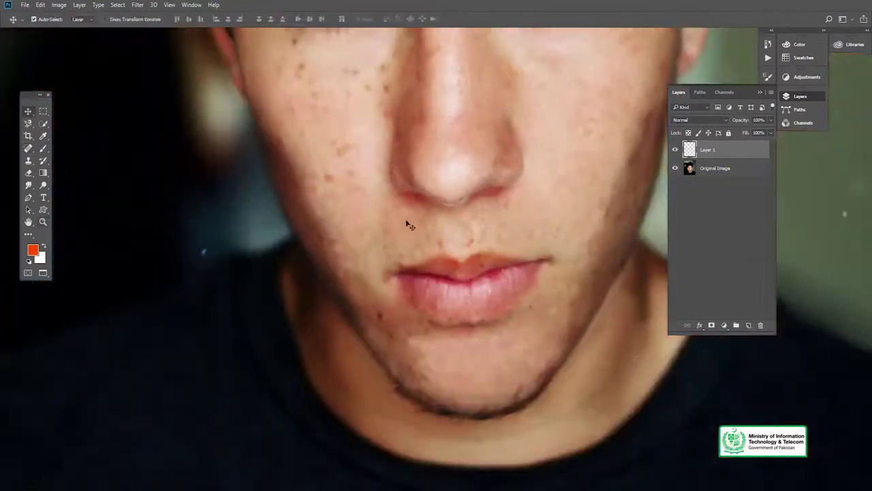
left_click_drag(409, 225, 438, 289)
left_click_drag(438, 218, 442, 262)
scroll(443, 259, "up", 2)
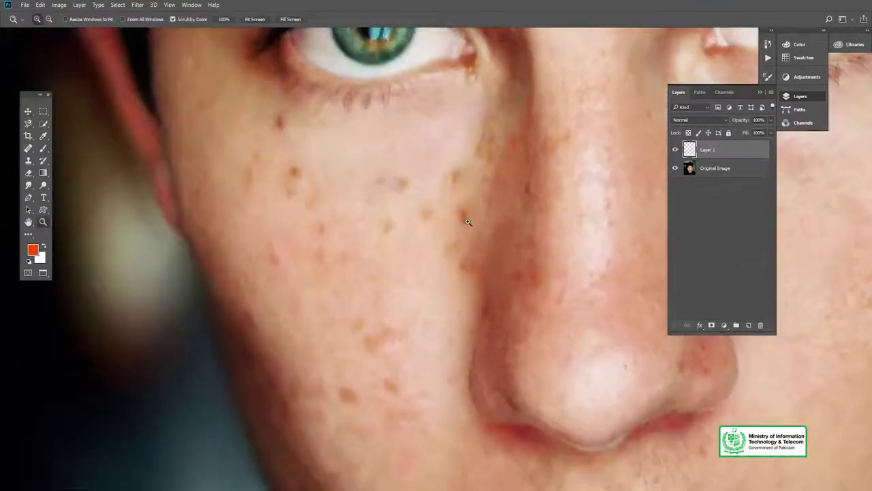
scroll(450, 252, "up", 2)
scroll(455, 248, "up", 2)
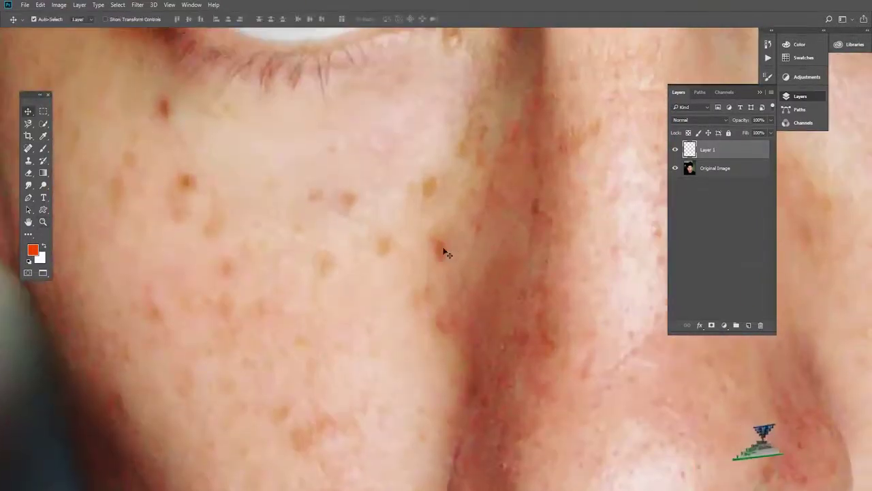
key("j")
left_click(441, 247)
left_click(431, 184)
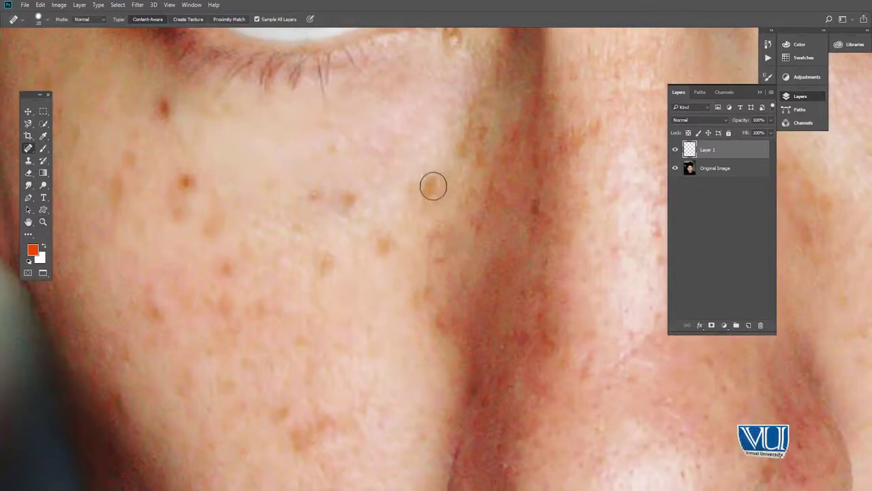
left_click(385, 246)
left_click(351, 199)
left_click(314, 196)
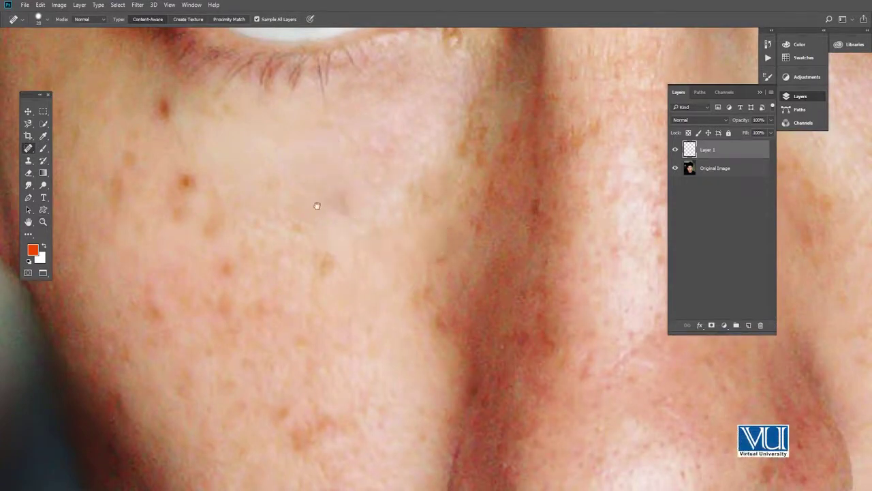
Heal more small freckles and spots across the cheek and under the eye
left_click_drag(317, 206, 425, 213)
left_click(447, 267)
left_click(427, 242)
left_click_drag(359, 243, 508, 307)
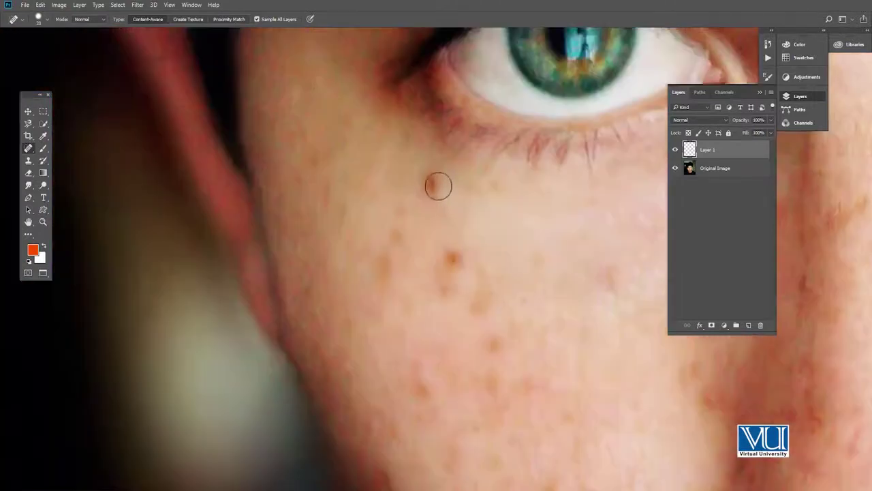
left_click(451, 257)
left_click(446, 284)
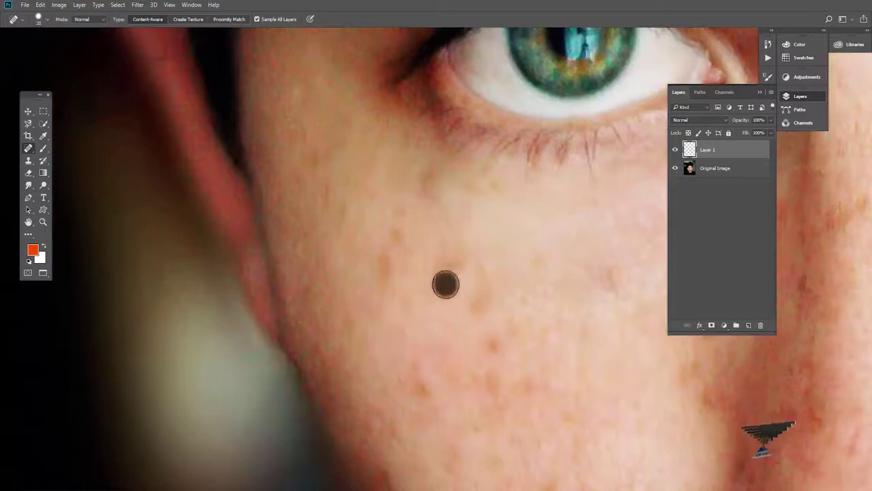
scroll(470, 299, "down", 2)
left_click_drag(481, 306, 463, 229)
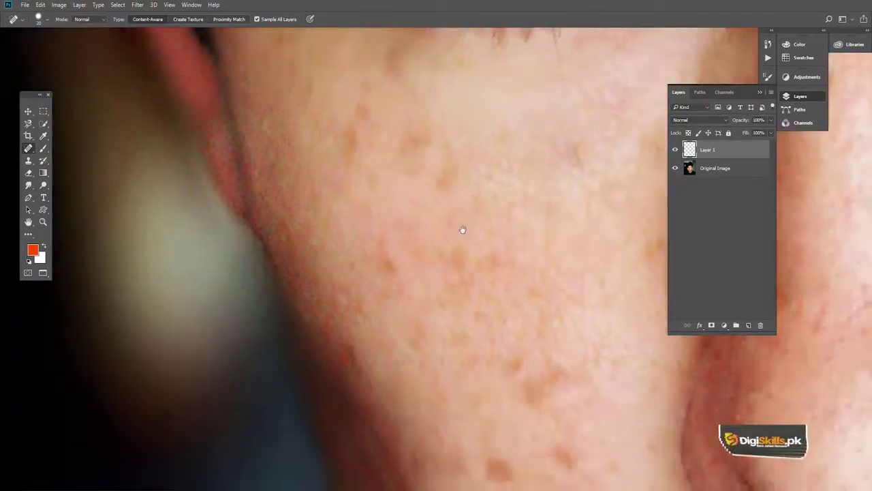
left_click(498, 262)
mouse_move(431, 276)
left_mouse_down()
mouse_move(453, 243)
mouse_move(470, 289)
left_mouse_up()
left_click(481, 249)
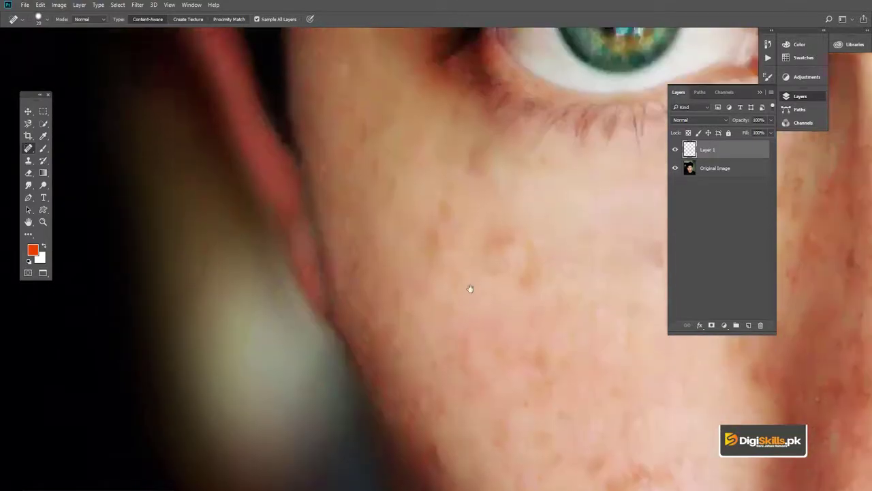
left_click(447, 207)
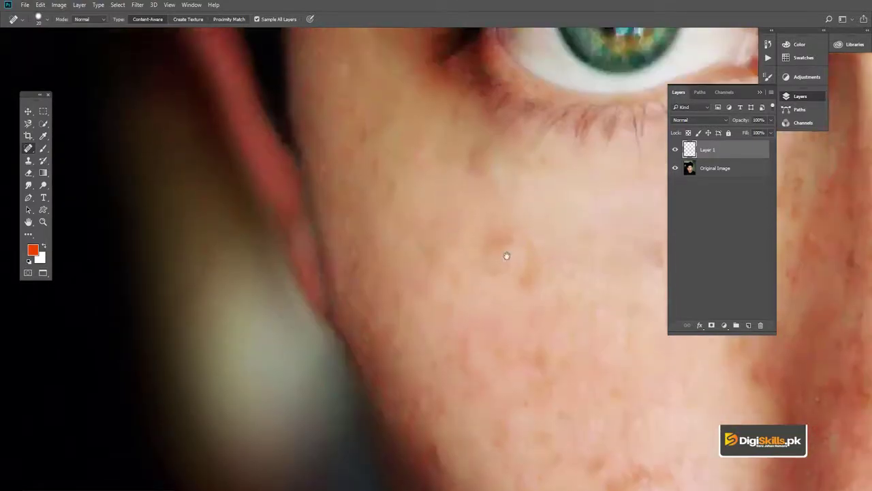
Pan across the cheek and heal two further spots below the eye
left_click_drag(506, 255, 429, 236)
scroll(518, 190, "right", 3)
left_click(549, 234)
left_click_drag(550, 234, 430, 264)
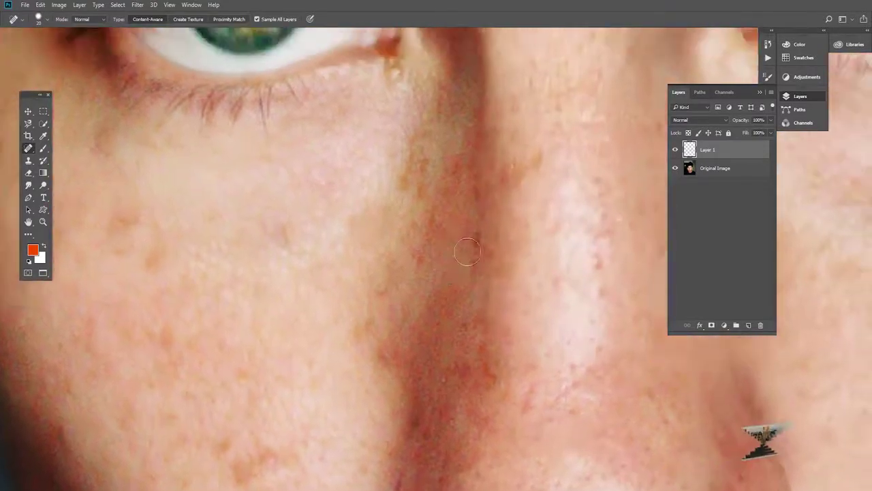
left_click(477, 239)
scroll(445, 171, "down", 5)
scroll(447, 209, "down", 2)
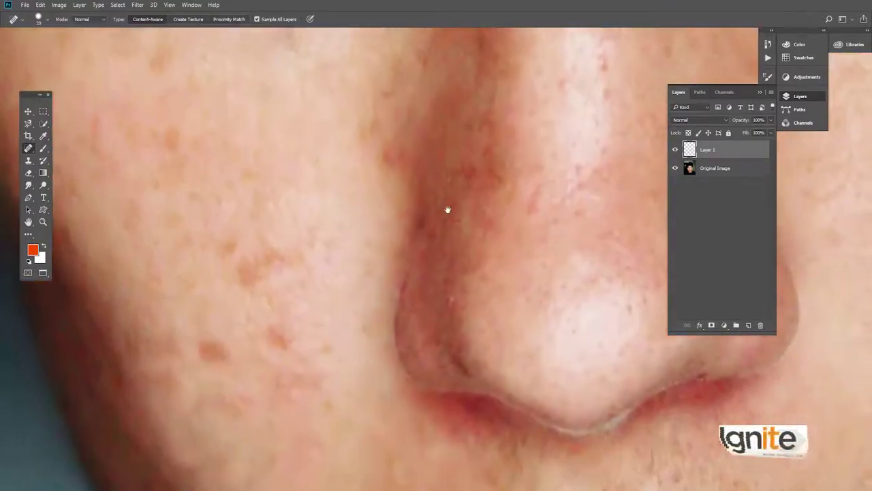
scroll(421, 216, "down", 1)
Enlarge the brush to about 60 px and heal two blemishes beside the nose
left_click_drag(352, 264, 451, 248)
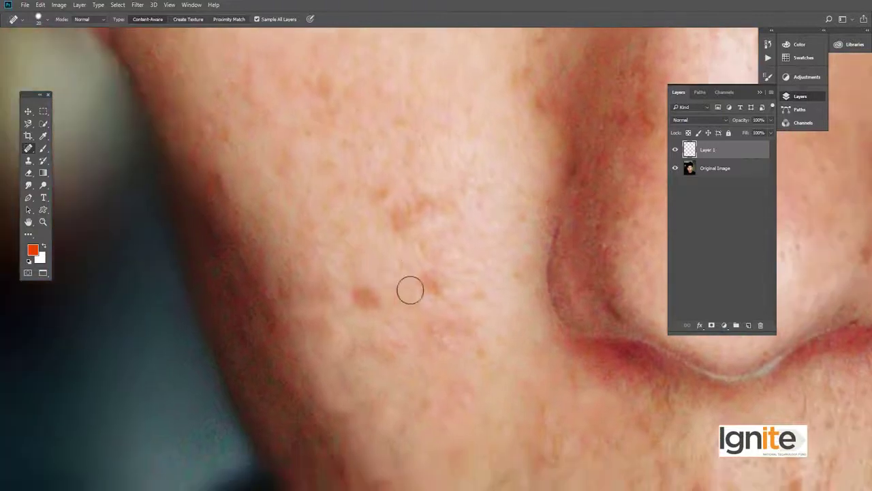
key("]")
key("]")
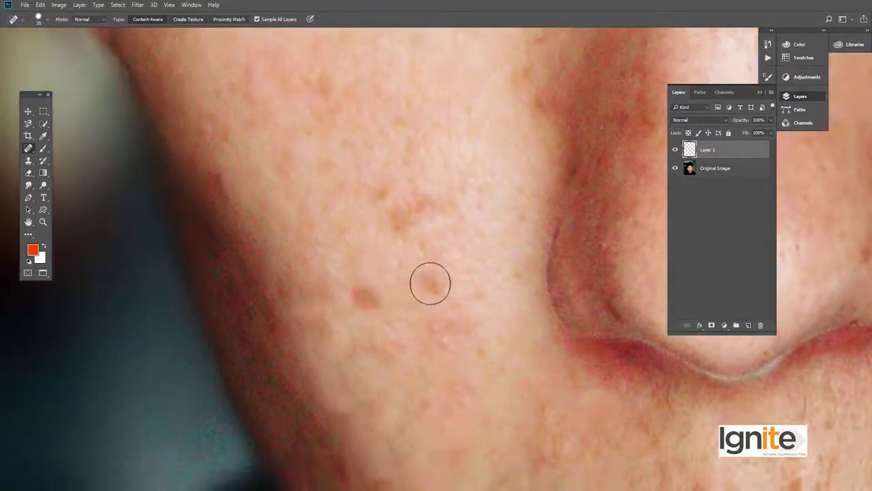
left_click(364, 296)
left_click(384, 196)
scroll(438, 272, "up", 1)
scroll(450, 259, "down", 1)
Return to the Spot Healing Brush and heal a freckle above the upper lip
scroll(457, 242, "down", 1)
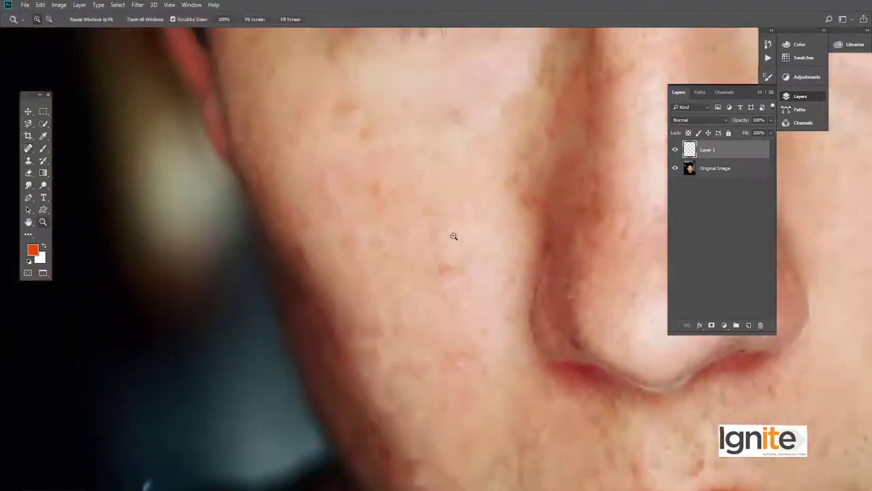
scroll(477, 245, "down", 2)
scroll(518, 249, "down", 1)
scroll(530, 242, "up", 2)
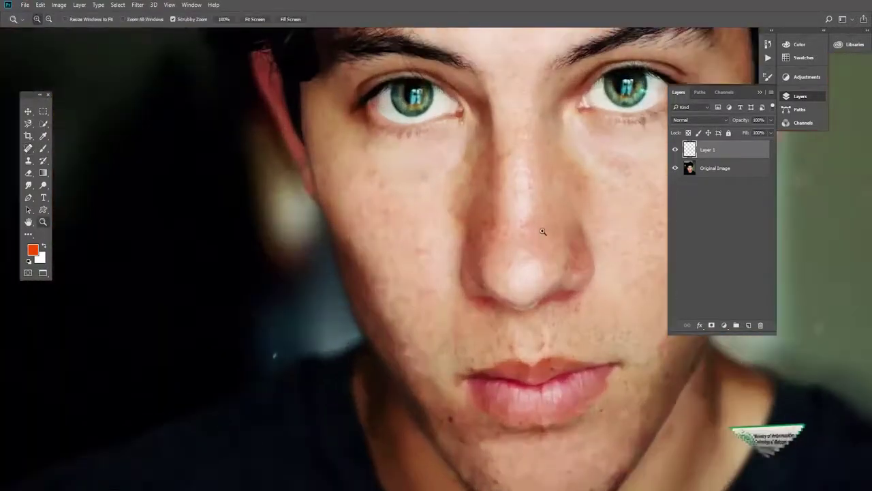
scroll(528, 215, "up", 1)
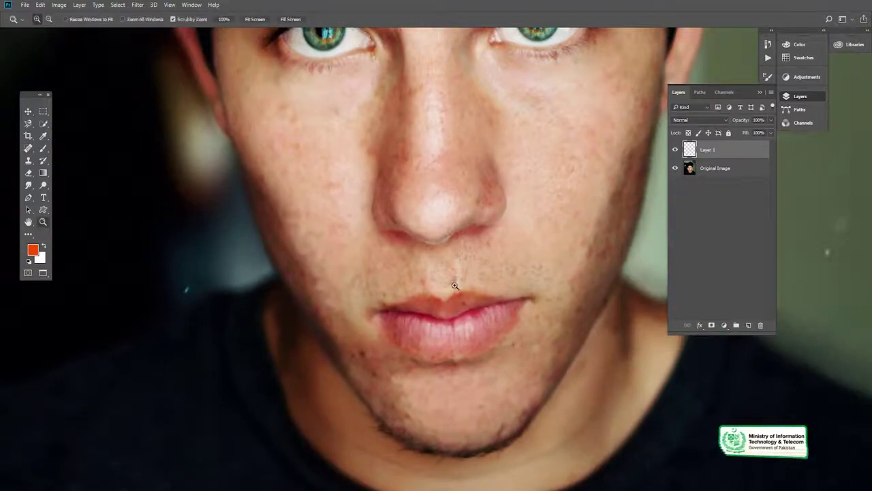
scroll(453, 288, "up", 3)
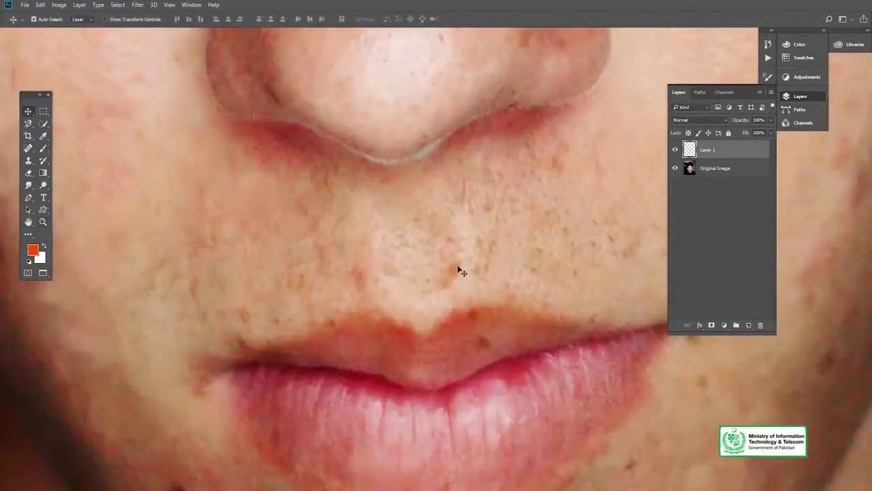
key("j")
left_click(452, 264)
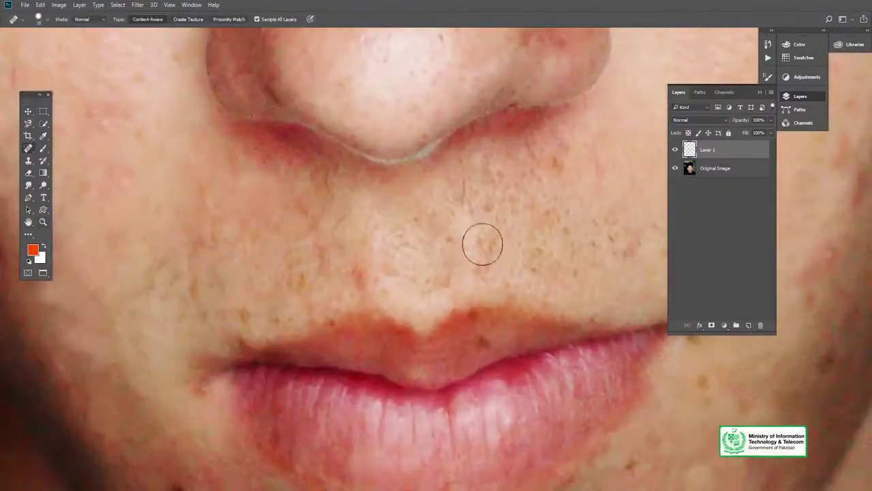
Heal the dark freckles beside and just above the lip with a progressively smaller brush
scroll(543, 220, "left", 2)
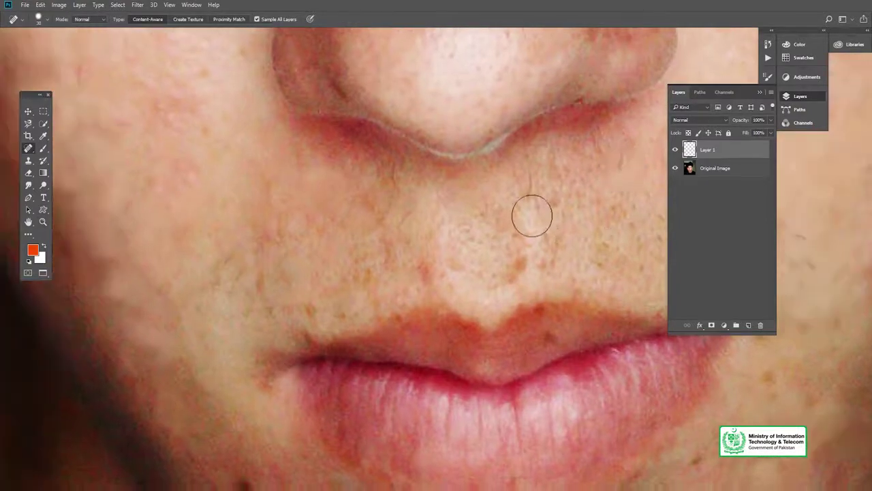
scroll(532, 218, "right", 1)
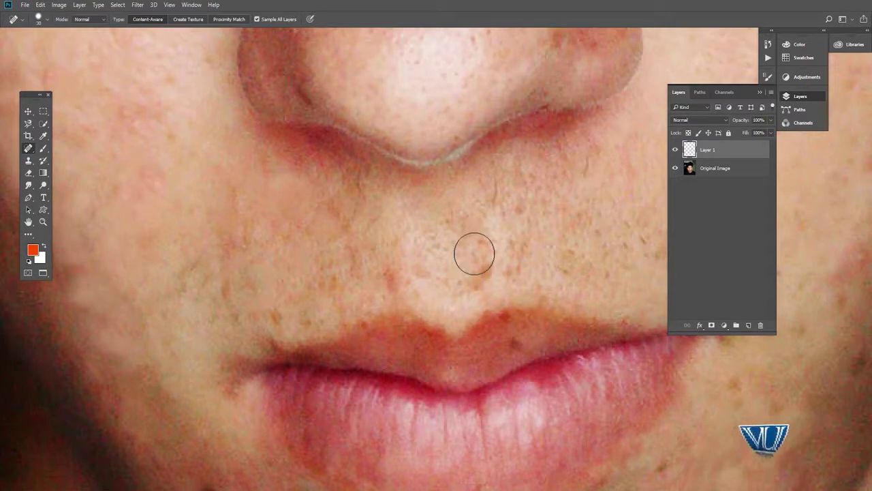
left_click(498, 263)
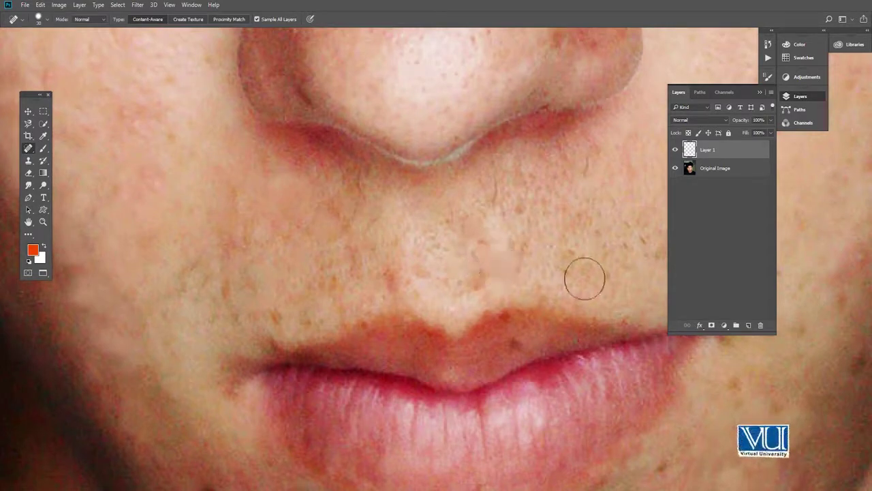
left_click(495, 214)
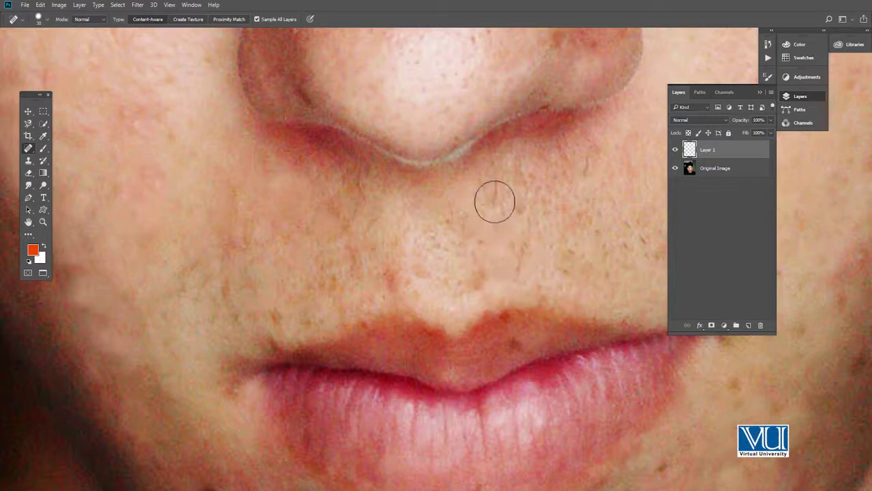
left_click_drag(462, 265, 486, 260)
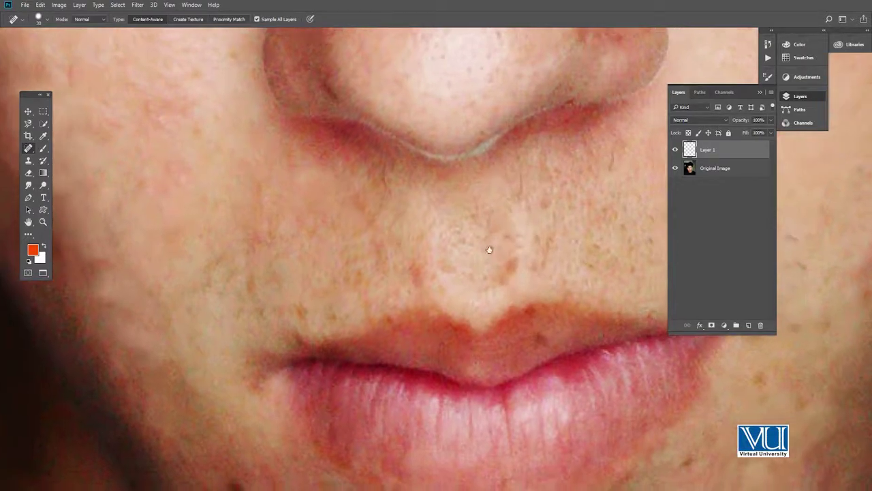
key("[")
key("[")
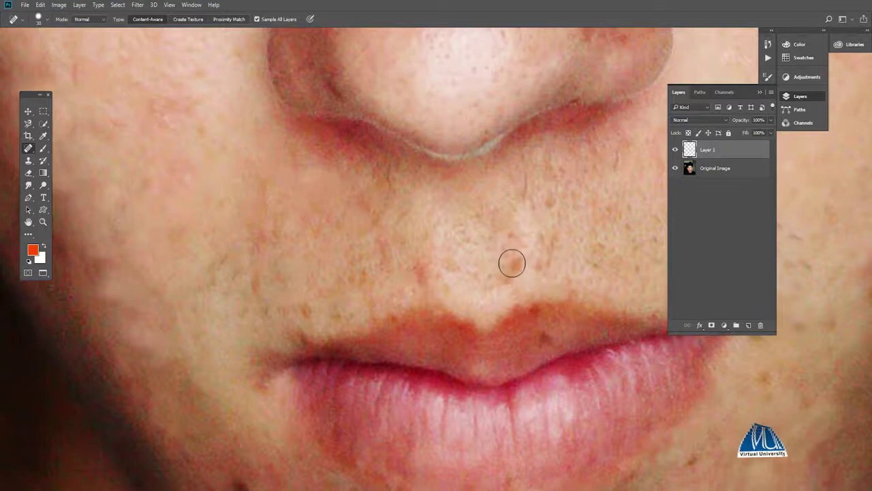
left_click(510, 263)
key("[")
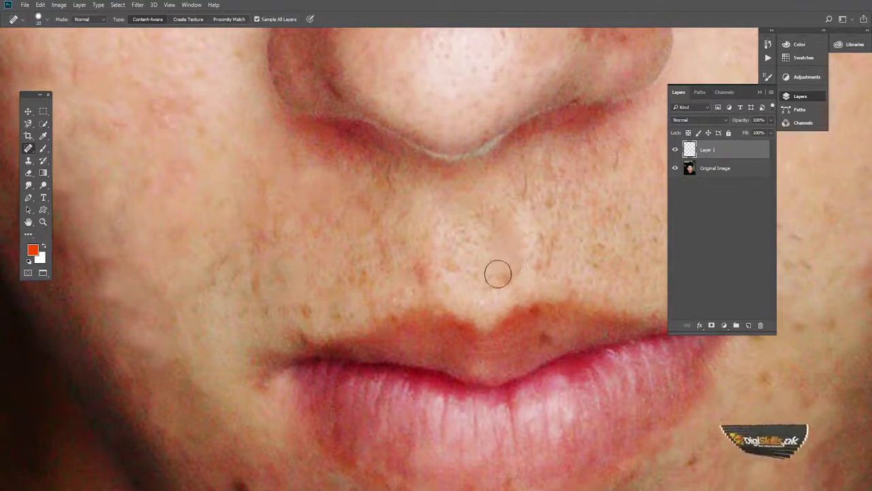
left_click(412, 269)
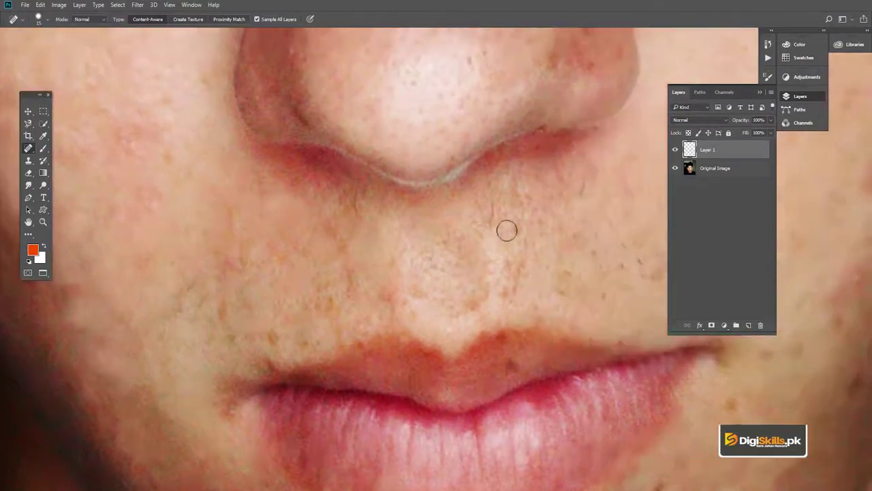
Heal a blemish on the nose bridge and two freckles between the eyes
scroll(504, 235, "up", 5)
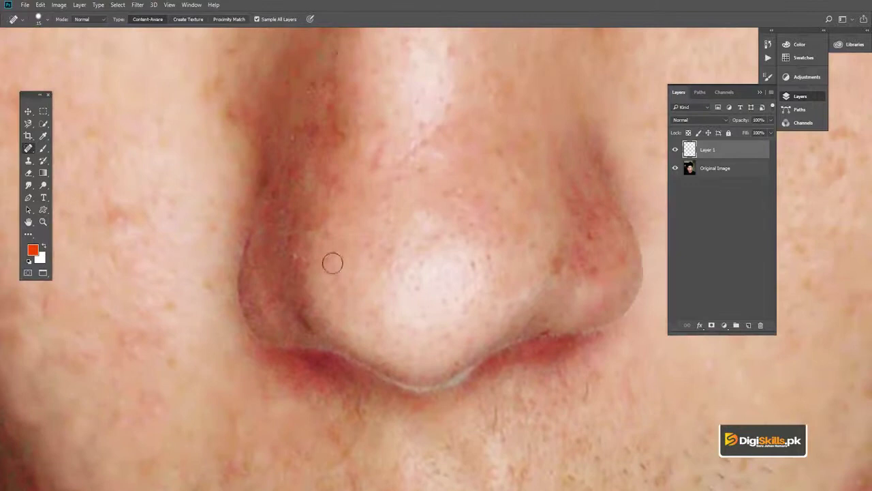
left_click_drag(442, 255, 428, 292)
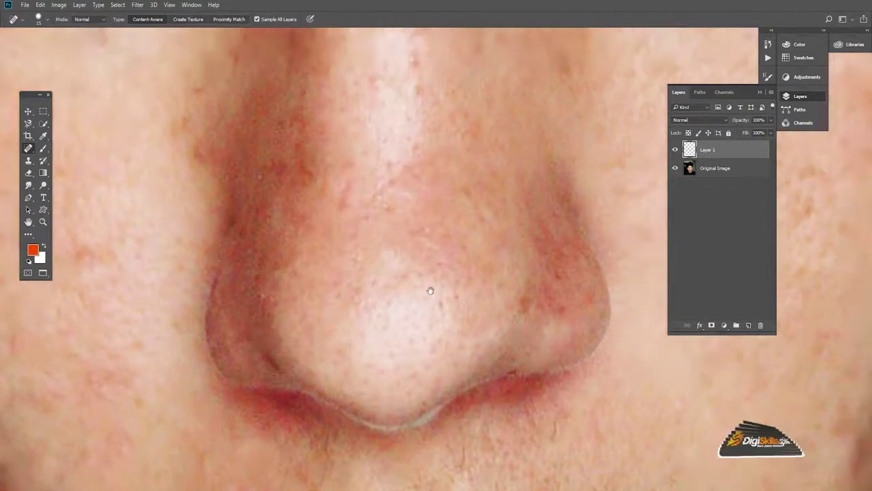
scroll(452, 298, "up", 3)
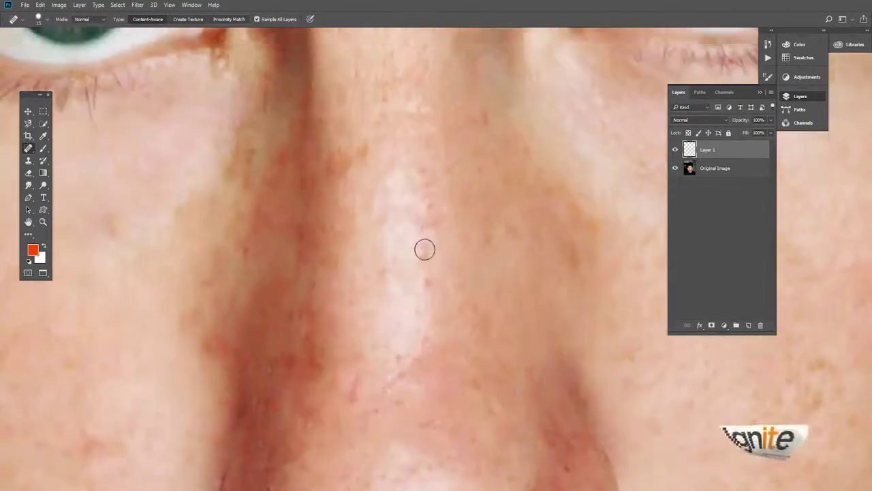
left_click(428, 211)
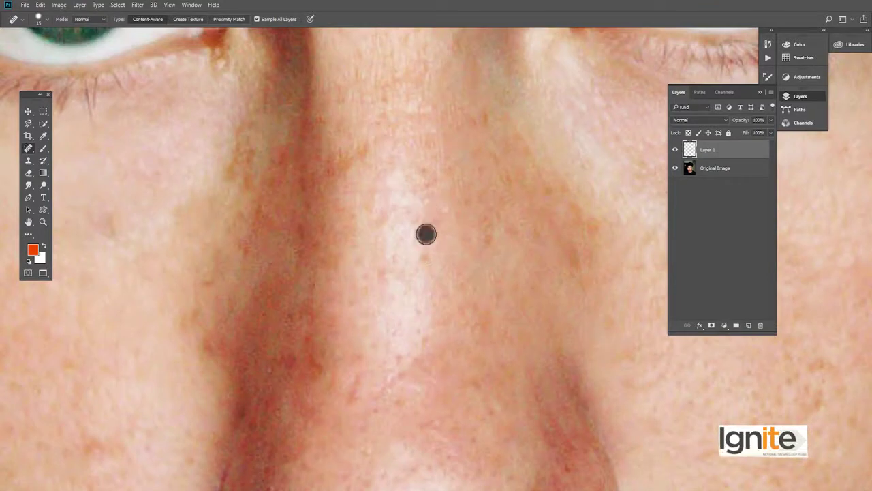
scroll(426, 251, "down", 3)
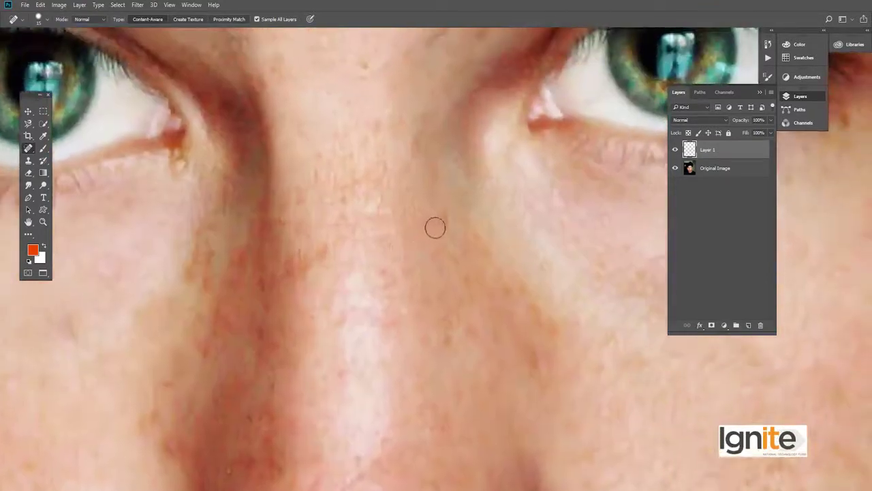
scroll(363, 220, "up", 2)
scroll(401, 255, "up", 2)
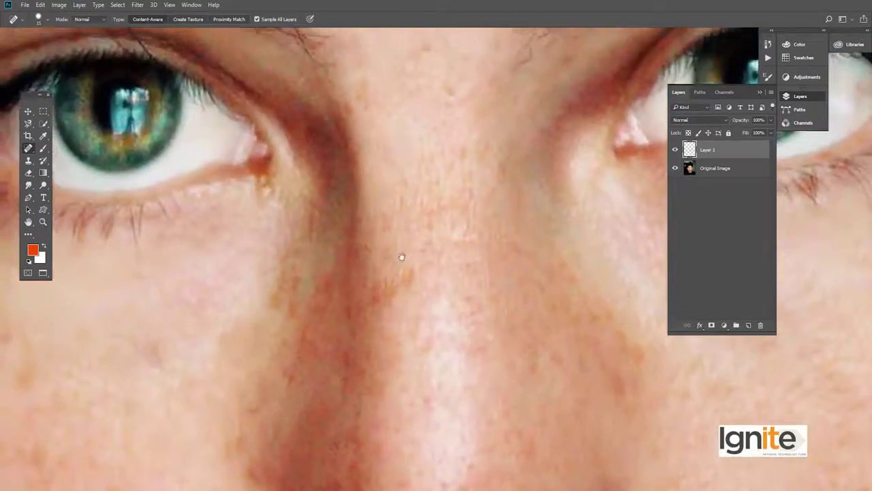
scroll(422, 308, "up", 2)
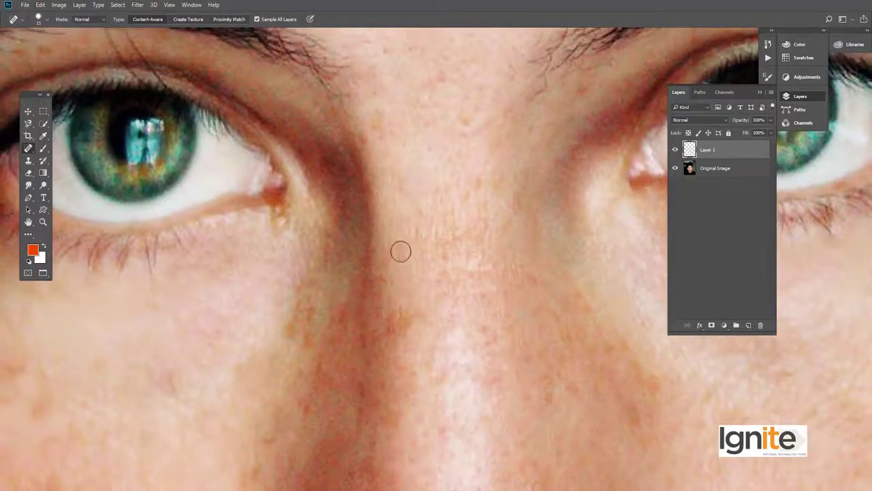
left_click_drag(430, 174, 416, 304)
left_click(444, 252)
left_click(360, 216)
Heal four blemishes and freckles across the forehead
scroll(381, 273, "up", 3)
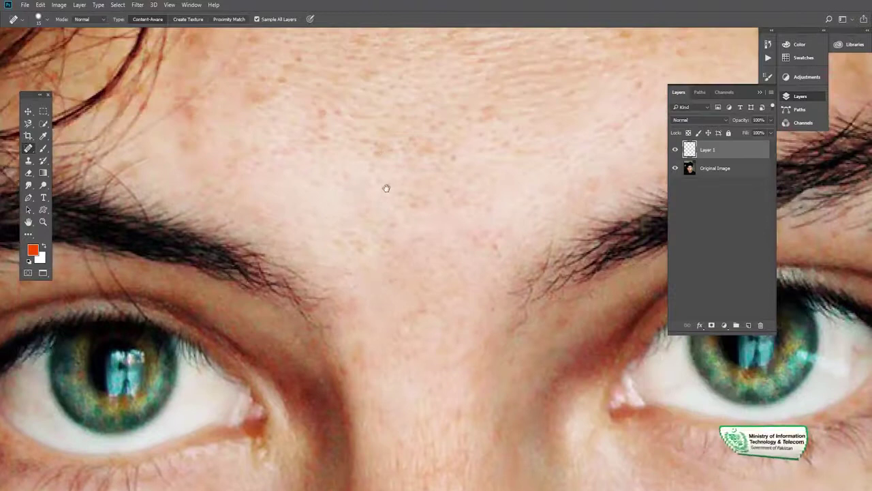
scroll(313, 226, "up", 4)
left_click(317, 148)
left_click(288, 150)
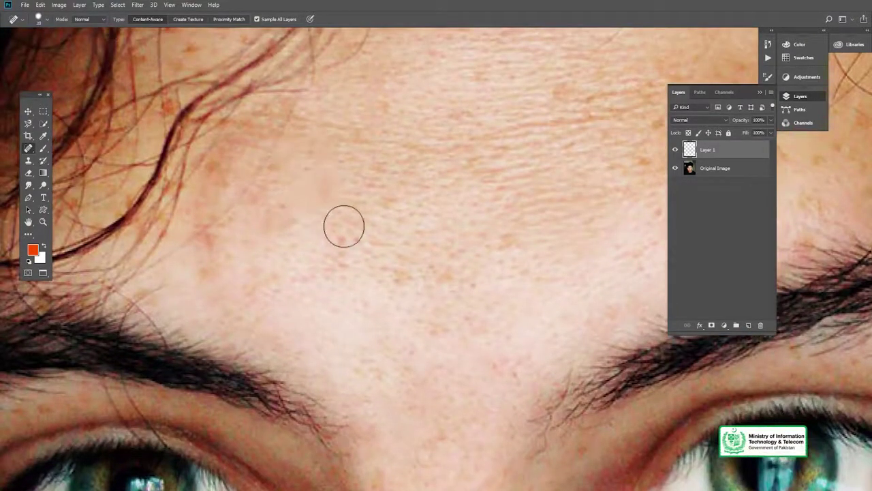
left_click_drag(498, 197, 357, 345)
left_click_drag(539, 191, 397, 220)
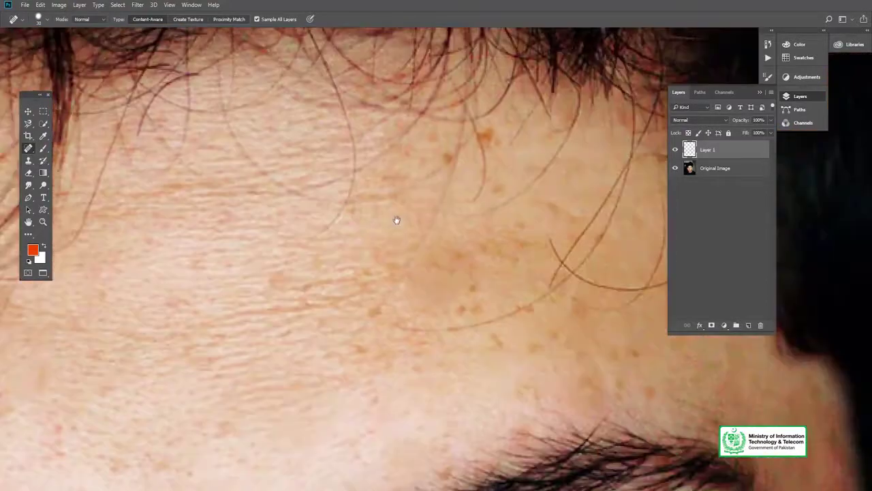
left_click(476, 289)
left_click(460, 251)
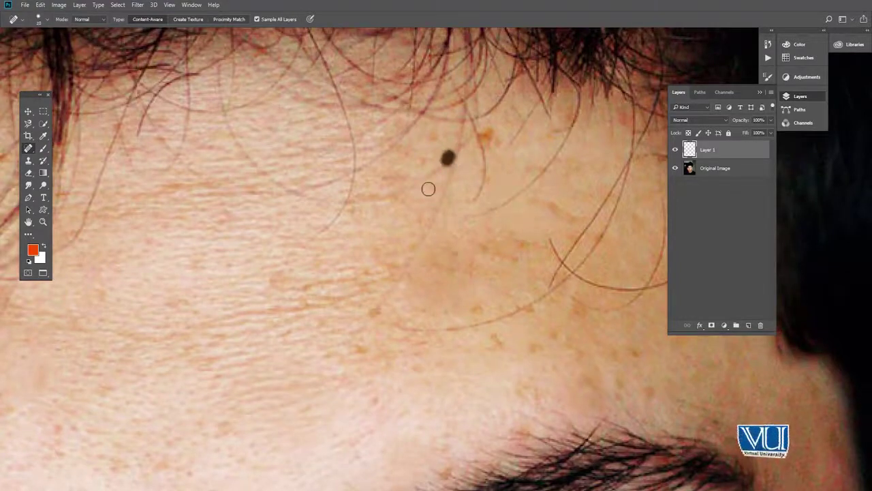
Heal the freckles just above the eyebrow and near its end
mouse_move(437, 269)
left_mouse_down()
mouse_move(422, 185)
mouse_move(421, 210)
left_mouse_up()
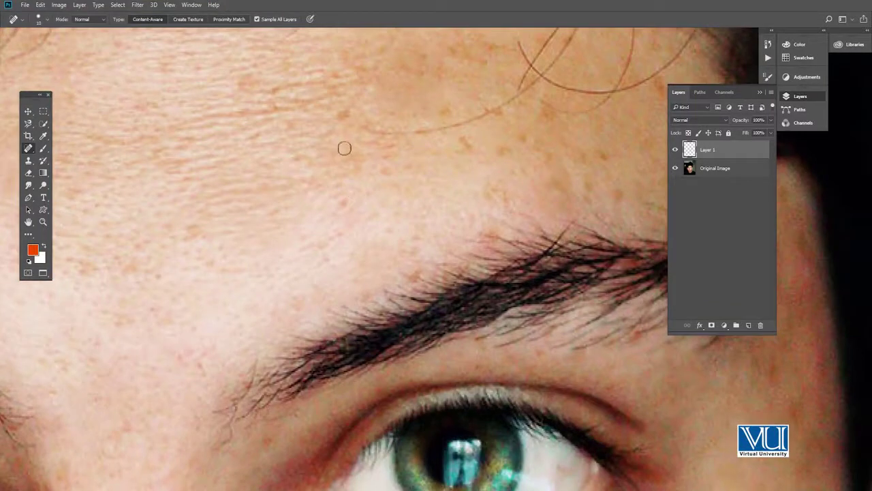
left_click(340, 116)
left_click(282, 83)
left_click(273, 110)
left_click(379, 177)
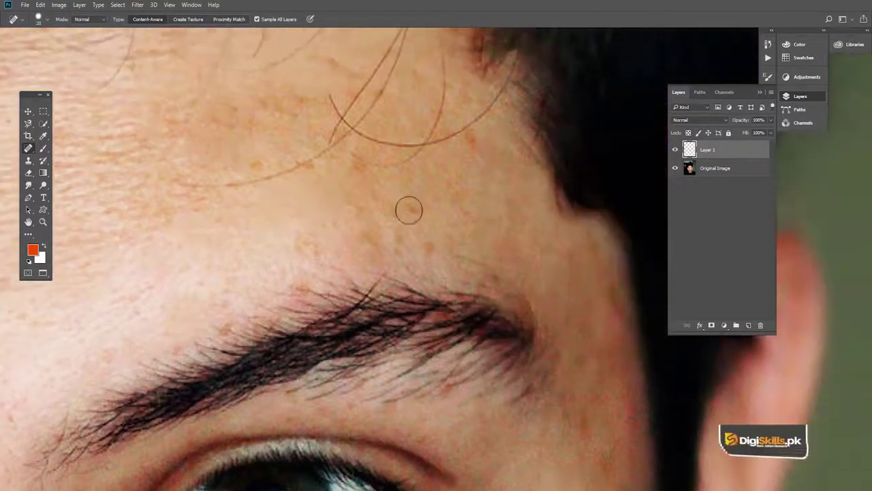
left_click(423, 248)
Zoom in on the left cheek beside the nose and ready an enlarged Spot Healing Brush
key("z")
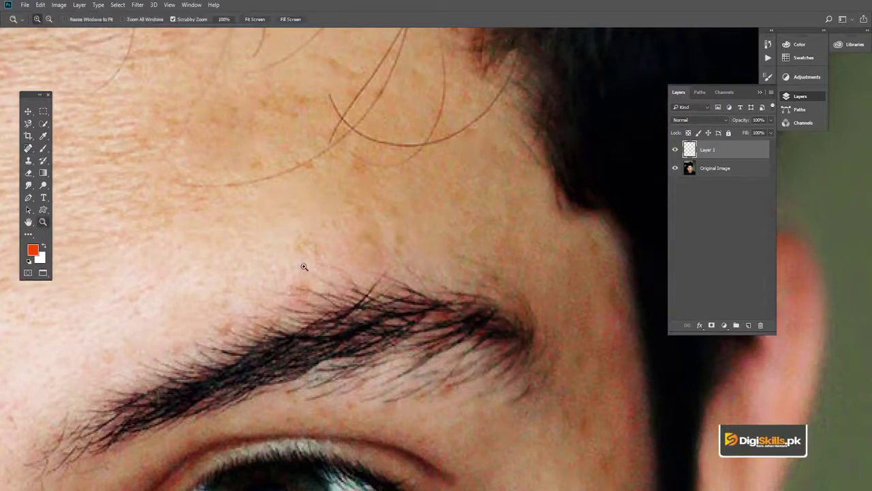
left_click(304, 266, "alt")
left_click(233, 322, "alt")
key("v")
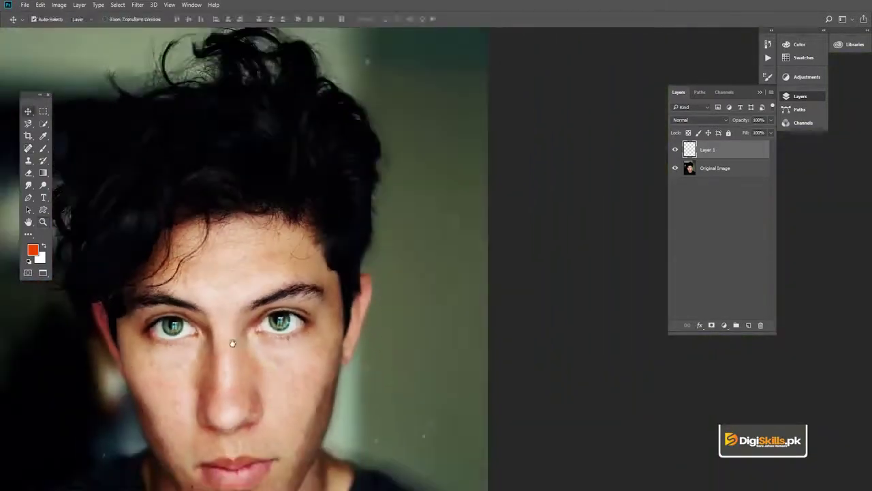
left_click_drag(232, 343, 371, 200)
key("z")
left_click(337, 232)
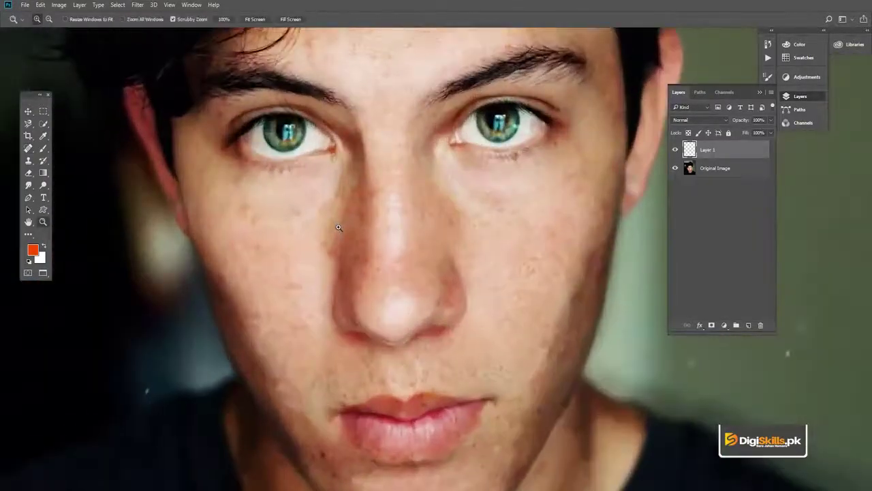
left_click(339, 227)
key("v")
left_click_drag(300, 180, 325, 159)
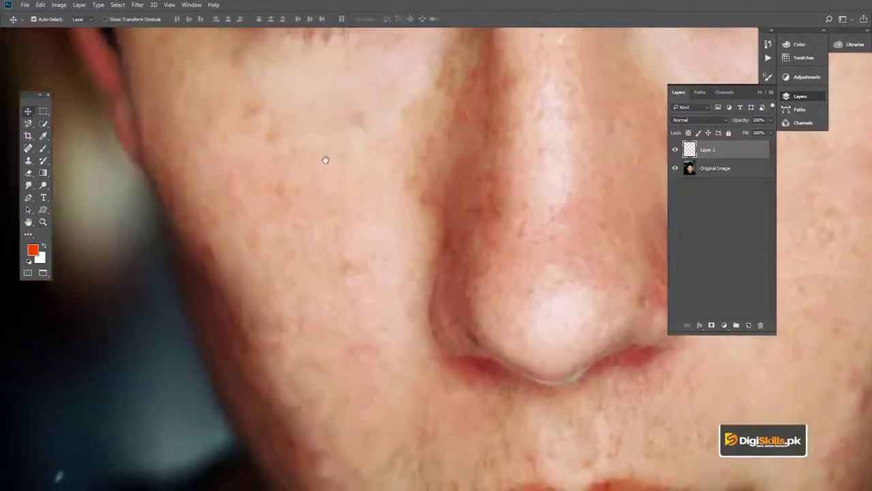
key("j")
key("bracketright")
key("bracketright")
Heal the freckle below the eye, then pan down past nose and lips to center the chin
left_click_drag(312, 211, 354, 290)
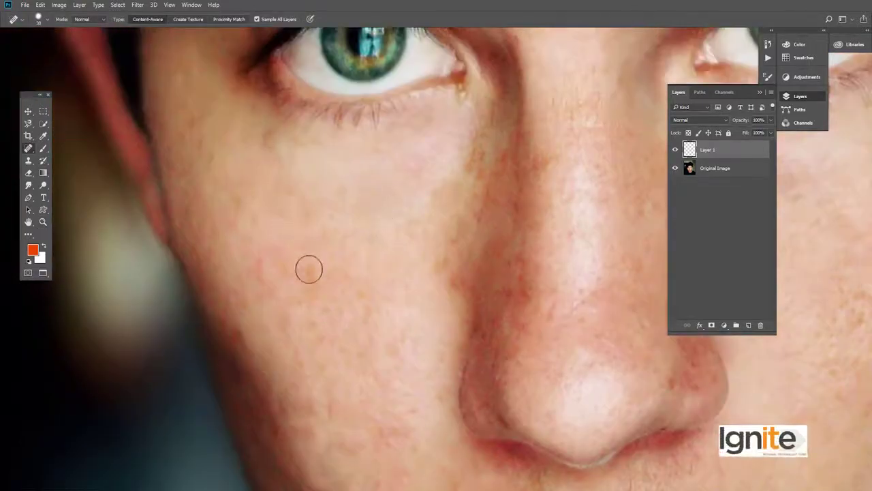
left_click(267, 141)
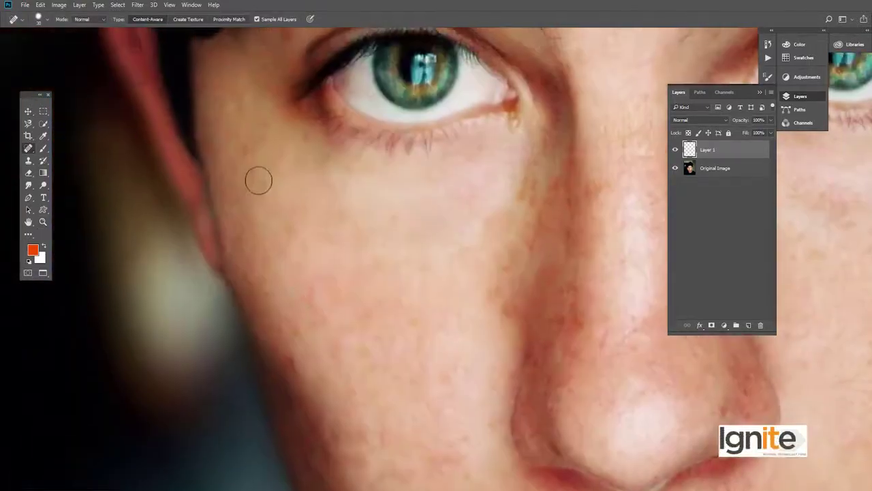
left_click_drag(309, 264, 267, 168)
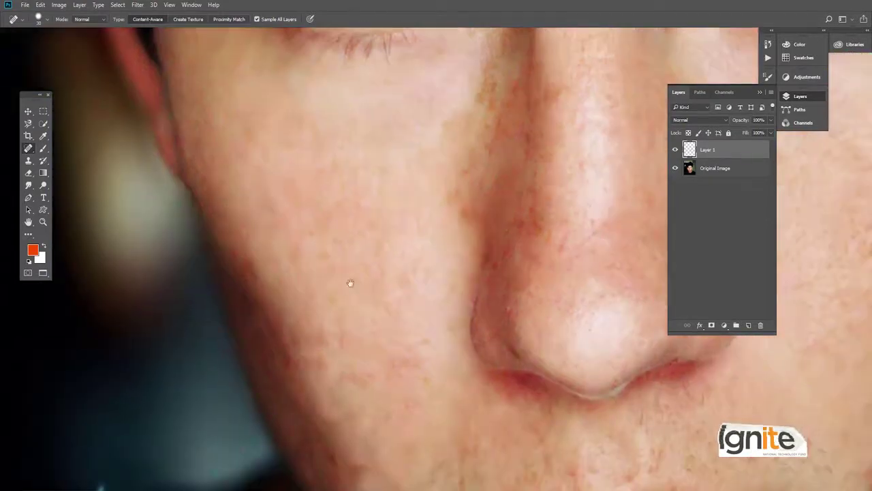
left_click_drag(289, 270, 223, 248)
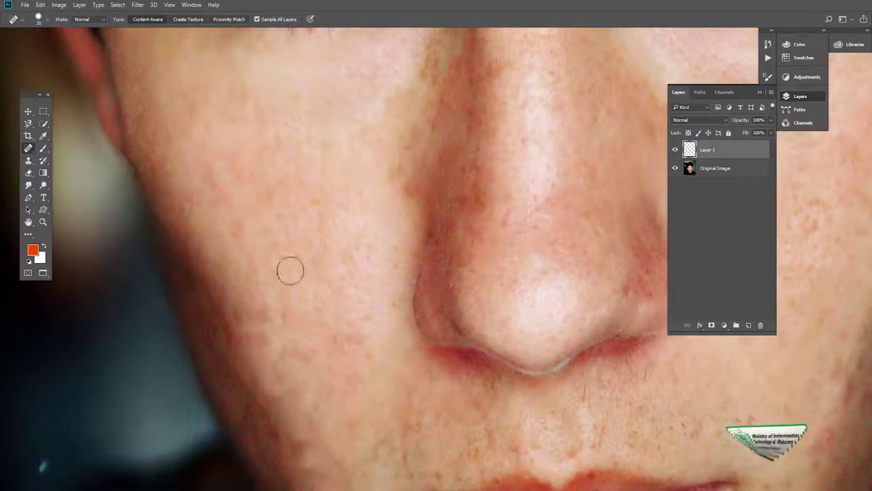
left_click_drag(288, 268, 301, 205)
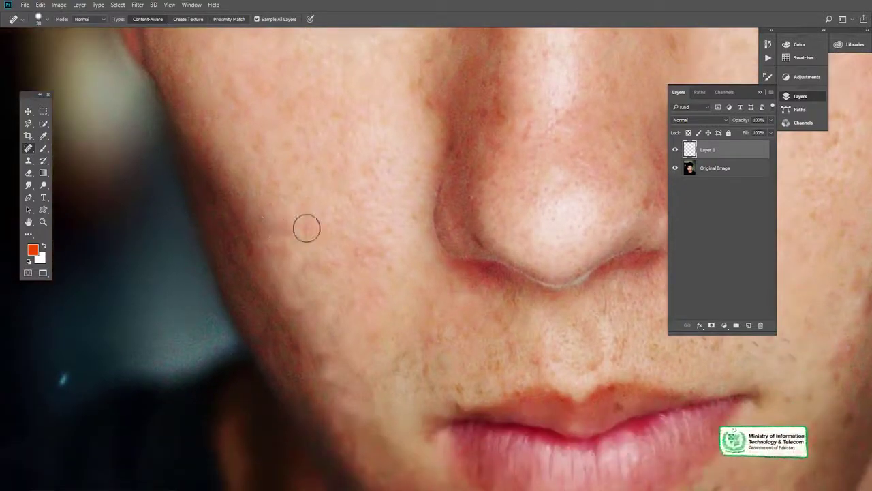
left_click_drag(297, 251, 294, 231)
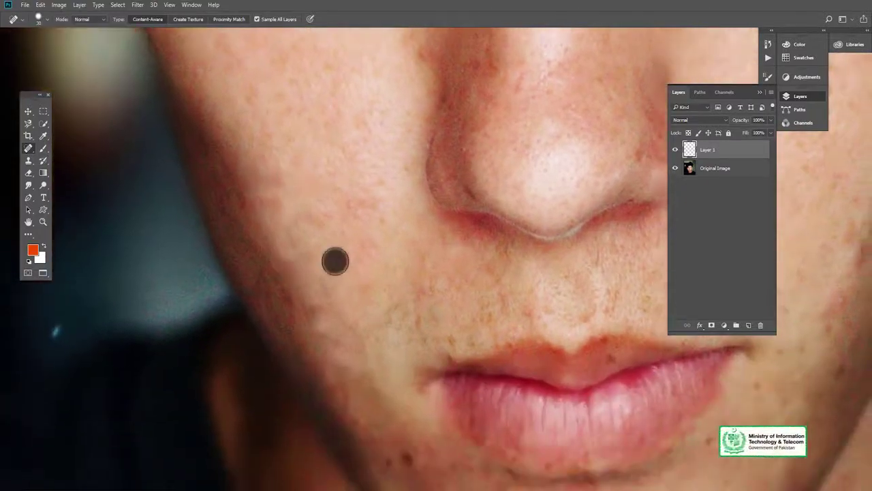
mouse_move(313, 292)
left_mouse_down()
mouse_move(307, 247)
mouse_move(278, 213)
left_mouse_up()
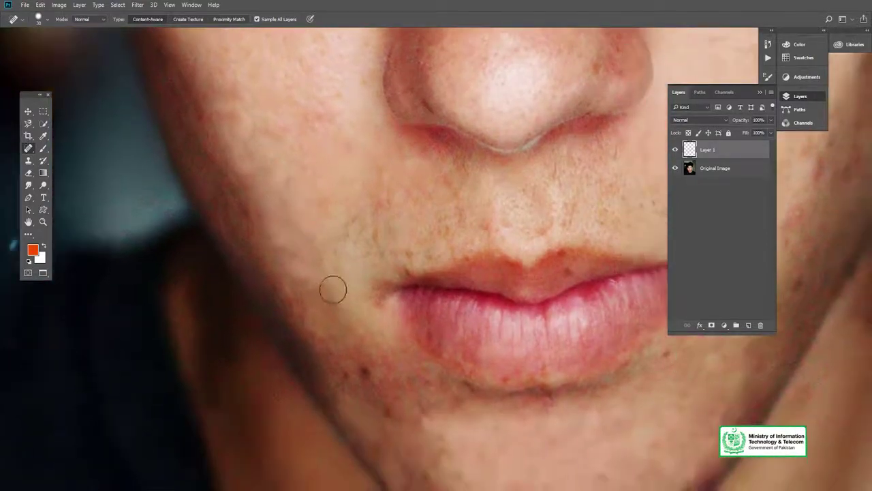
left_click_drag(321, 303, 279, 202)
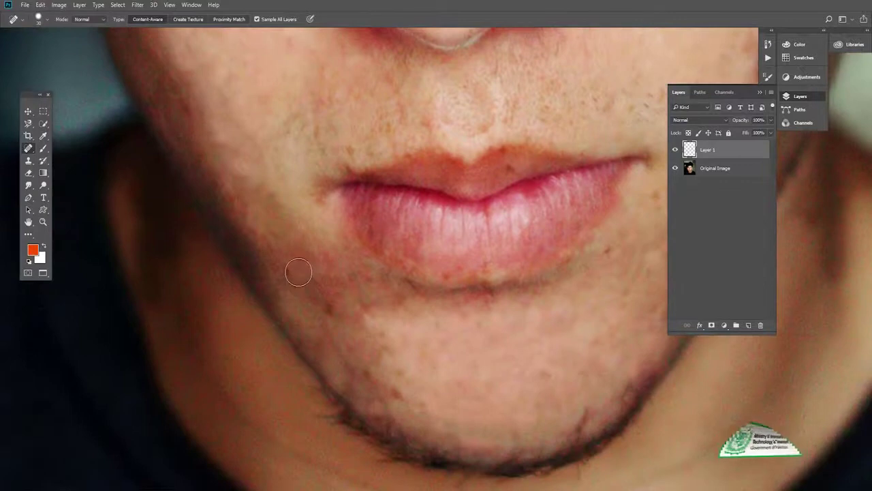
left_click_drag(364, 306, 238, 204)
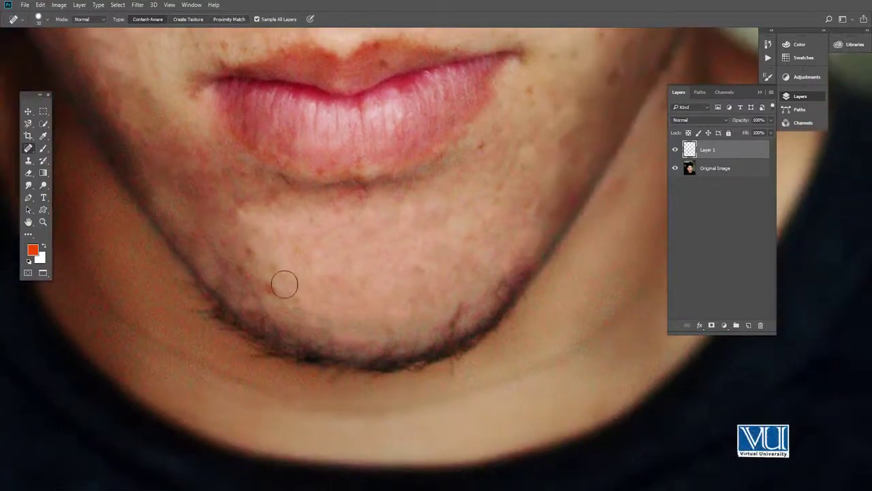
left_click_drag(283, 279, 250, 235)
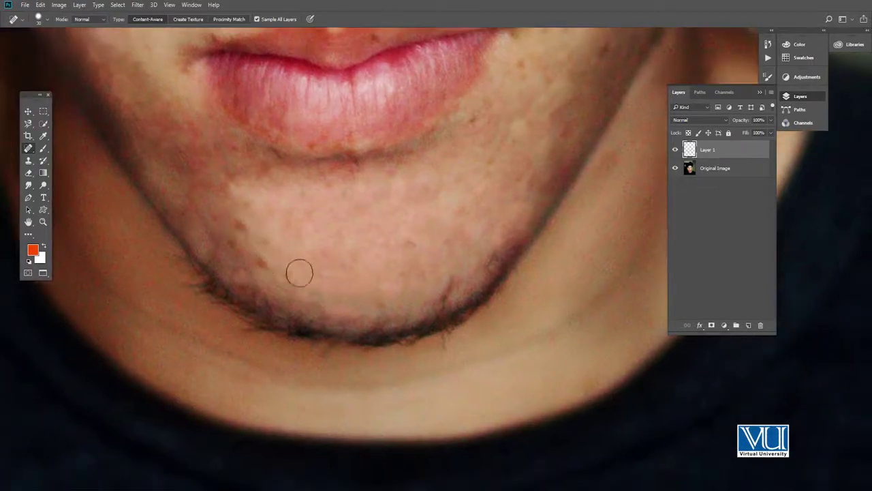
Heal the blemishes on the chin and jawline, including the dark mole on the jaw
left_click(239, 224)
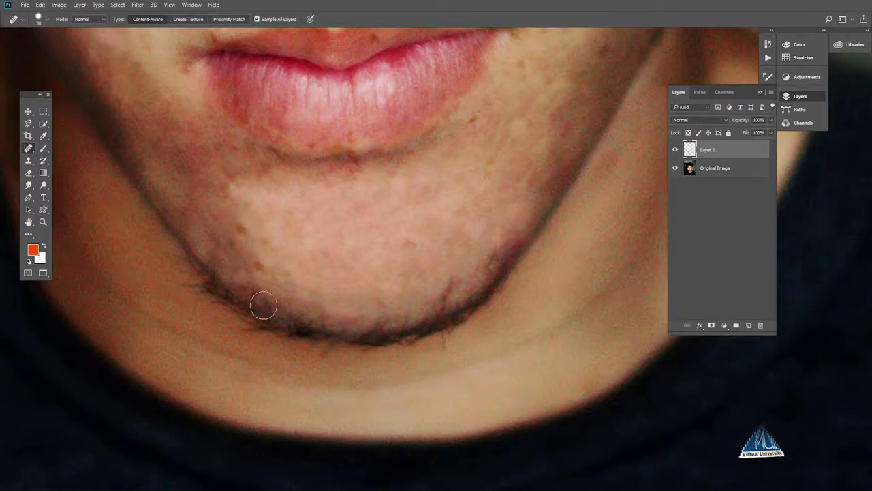
left_click(233, 254)
left_click(270, 270)
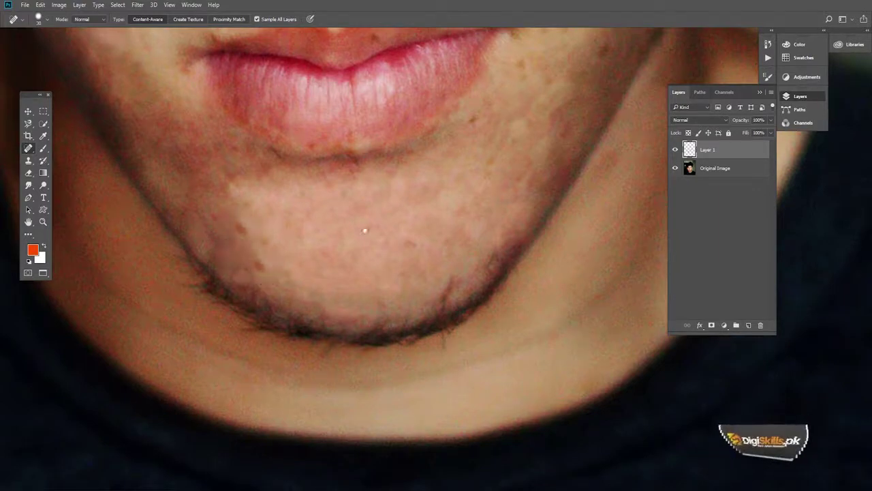
left_click_drag(368, 230, 303, 281)
left_click(399, 181)
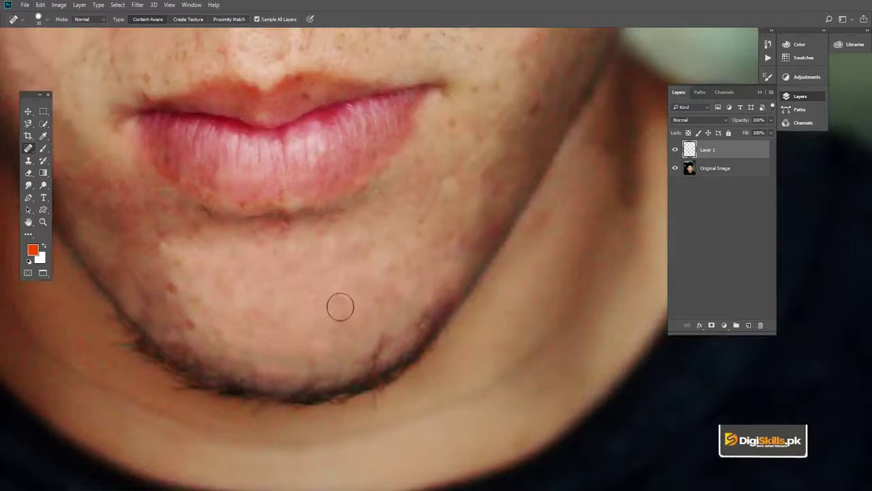
left_click_drag(370, 286, 317, 360)
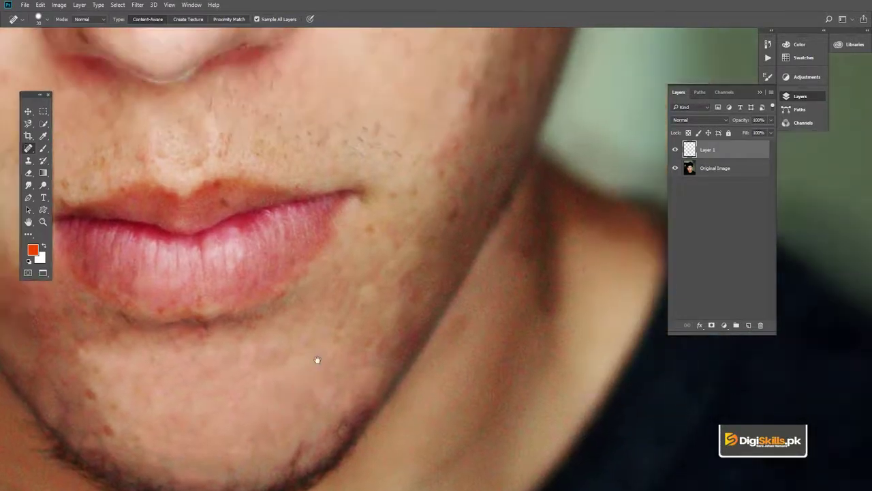
left_click(339, 321)
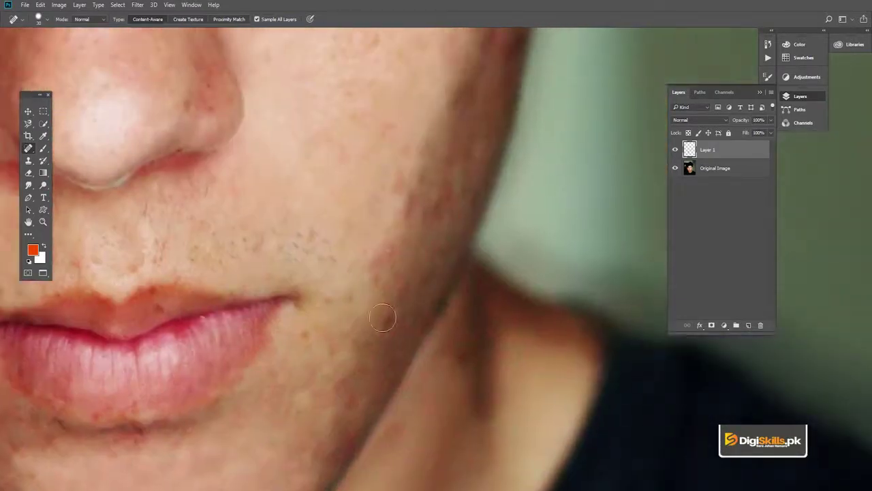
Heal three small blemishes on the upper cheek beside the nose
left_click_drag(295, 340, 307, 369)
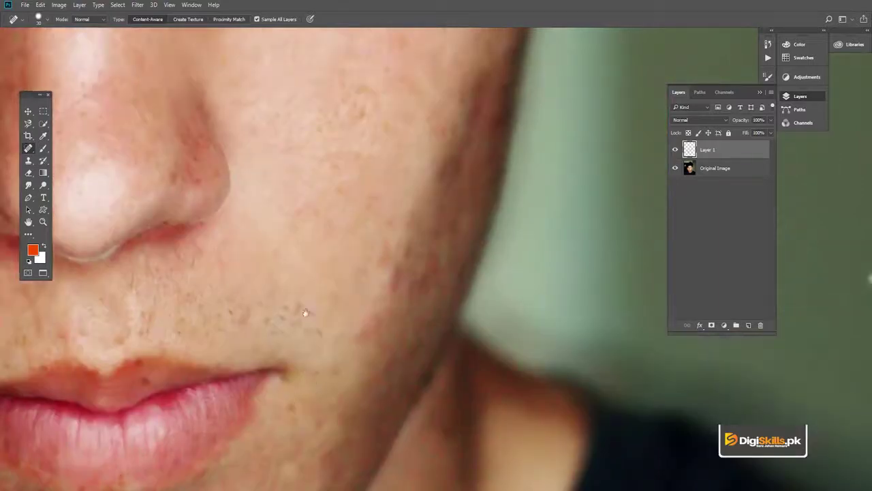
left_click_drag(302, 311, 311, 409)
left_click_drag(314, 331, 318, 409)
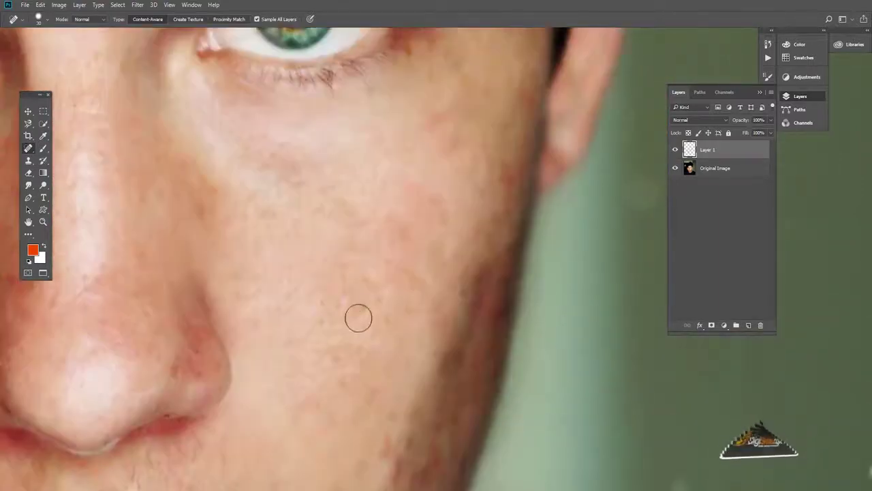
left_click_drag(278, 275, 292, 293)
left_click(281, 278)
left_click(268, 293)
left_click(280, 246)
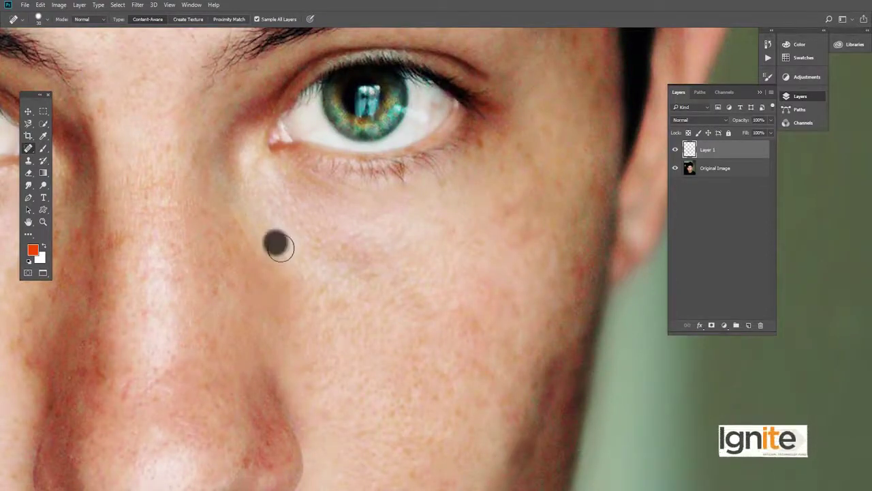
Heal two spots under the eye, then zoom out to see more of the face
left_click_drag(463, 288, 390, 286)
left_click(405, 225)
left_click(348, 240)
key("z")
left_click(269, 241, "alt")
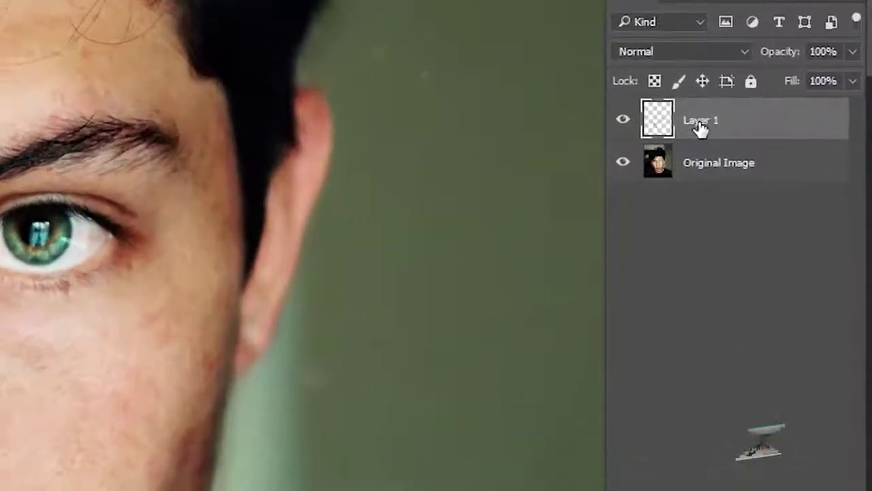
Rename Layer 1 to 'Spot Healing' in the Layers panel
double_click(700, 118)
type("Spot Healing")
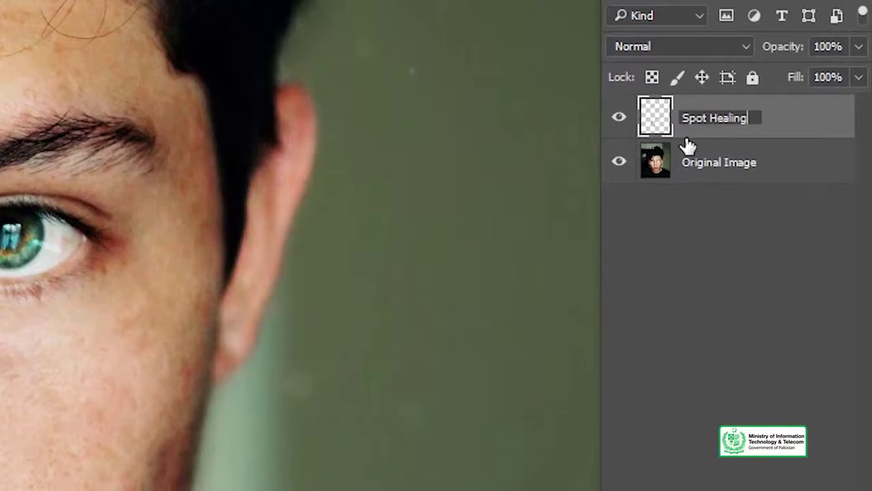
key("Return")
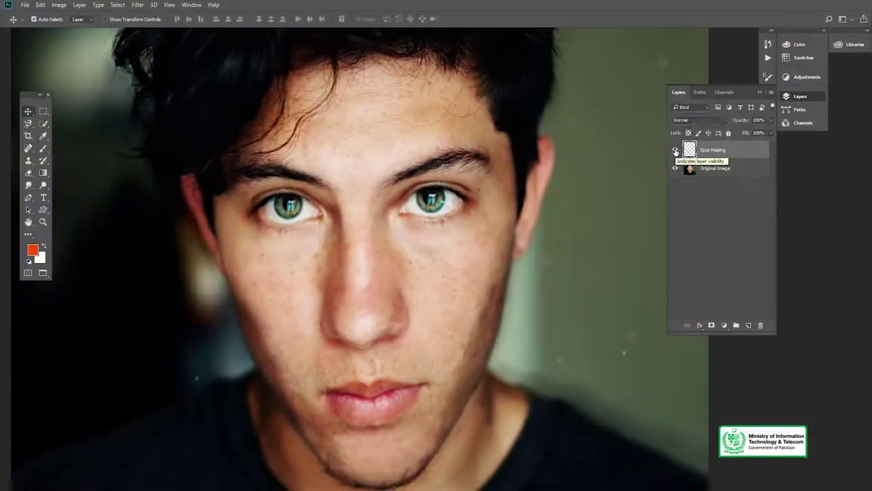
Zoom in on the face and toggle the Spot Healing layer off and on four times, ending visible
key("z")
left_click(417, 326)
key("v")
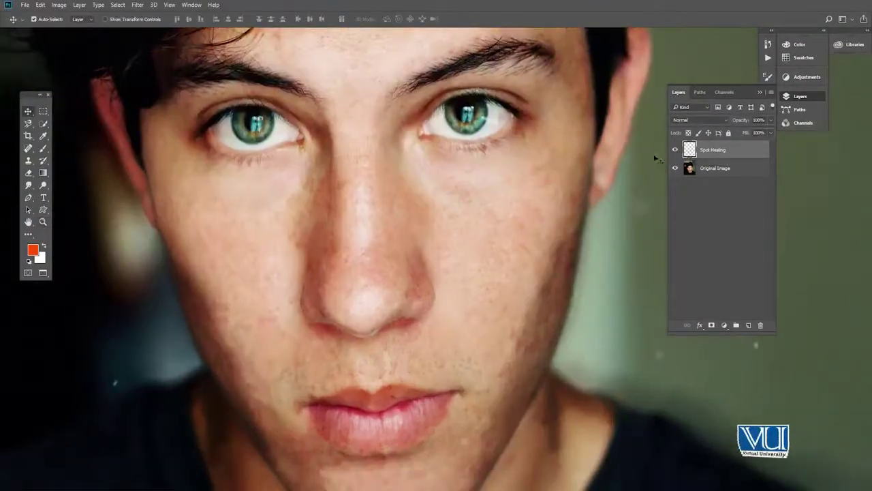
left_click(675, 149)
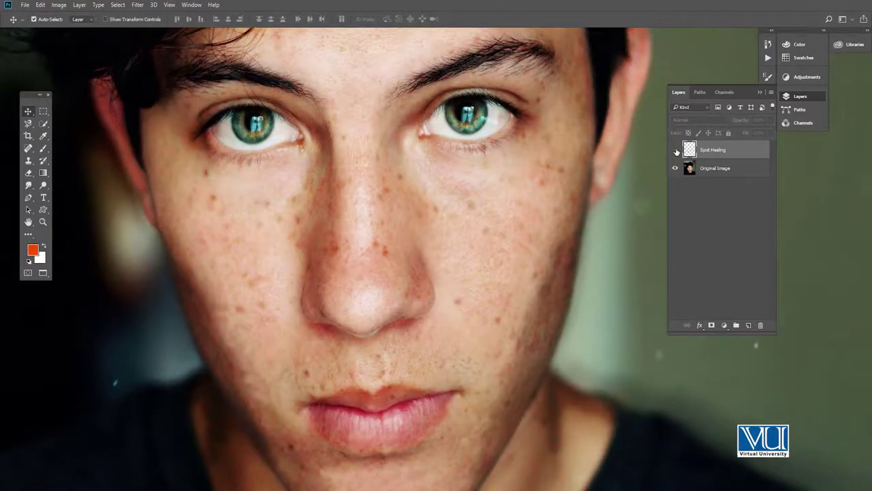
left_click(675, 150)
left_click(675, 150)
left_click(675, 149)
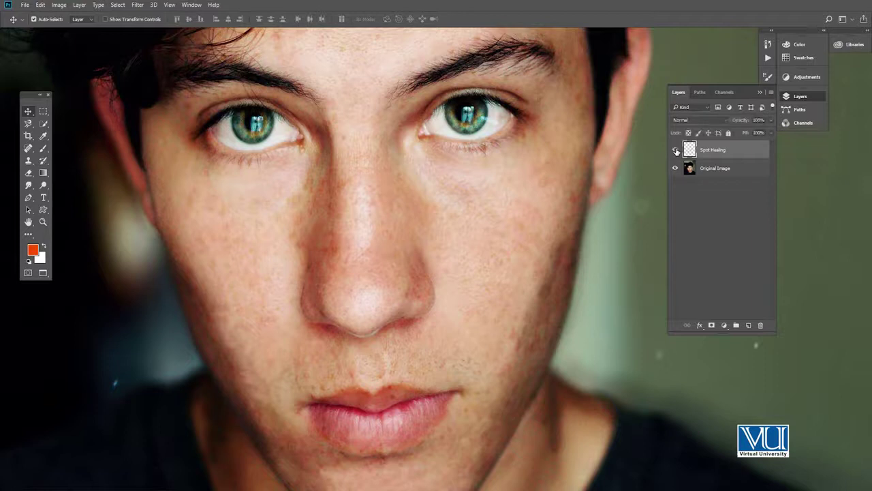
left_click(675, 150)
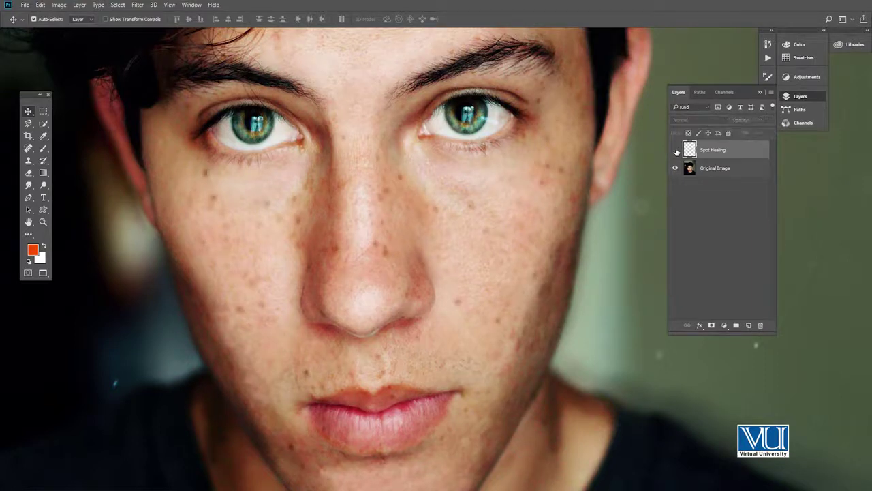
left_click(676, 149)
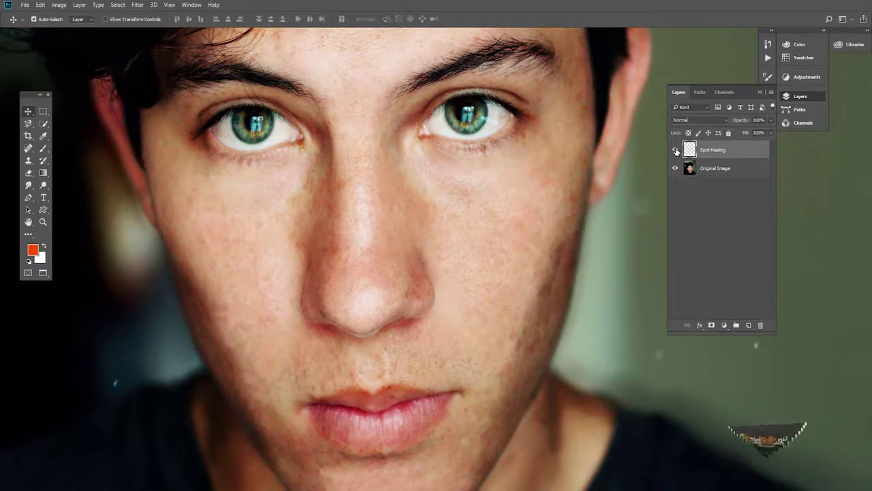
left_click(676, 149)
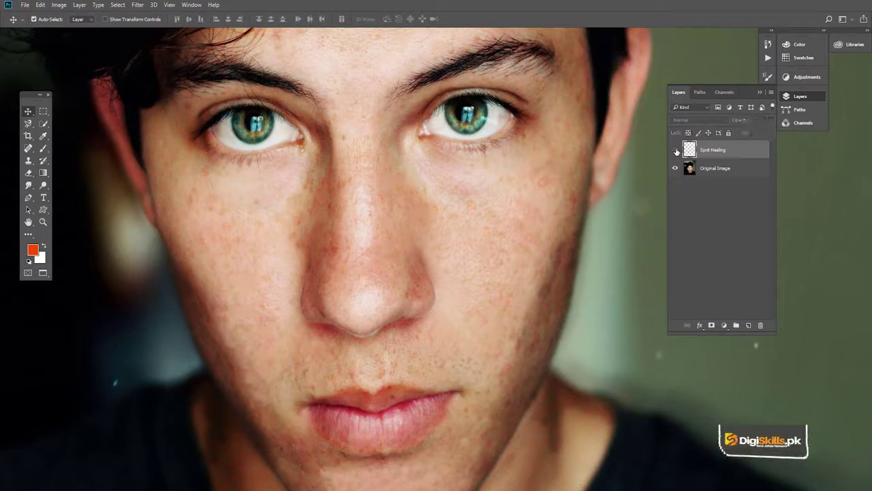
left_click(675, 150)
Fit the whole portrait on screen and save as Photoshop format with Maximize Compatibility
key("z")
left_click(256, 19)
key("v")
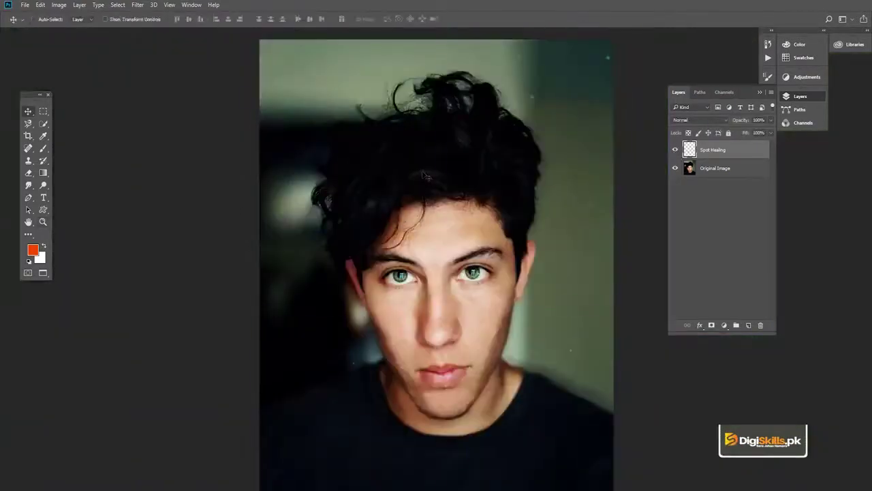
key("ctrl+s")
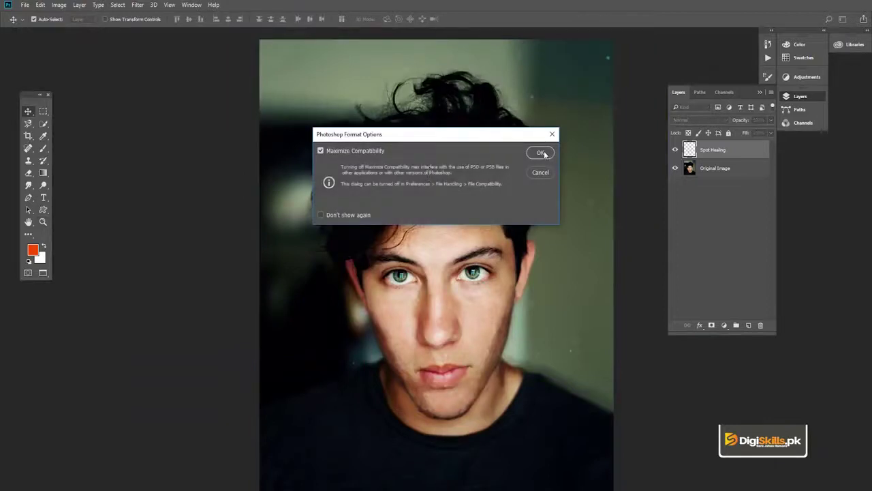
left_click(540, 153)
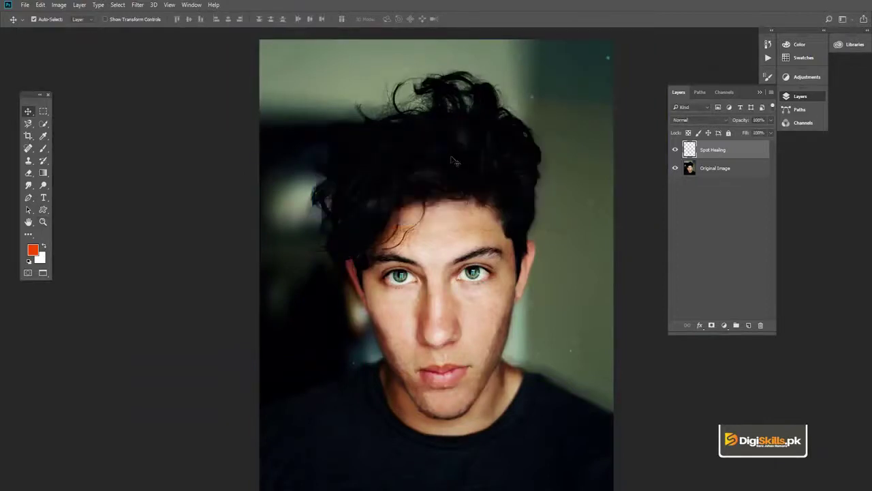